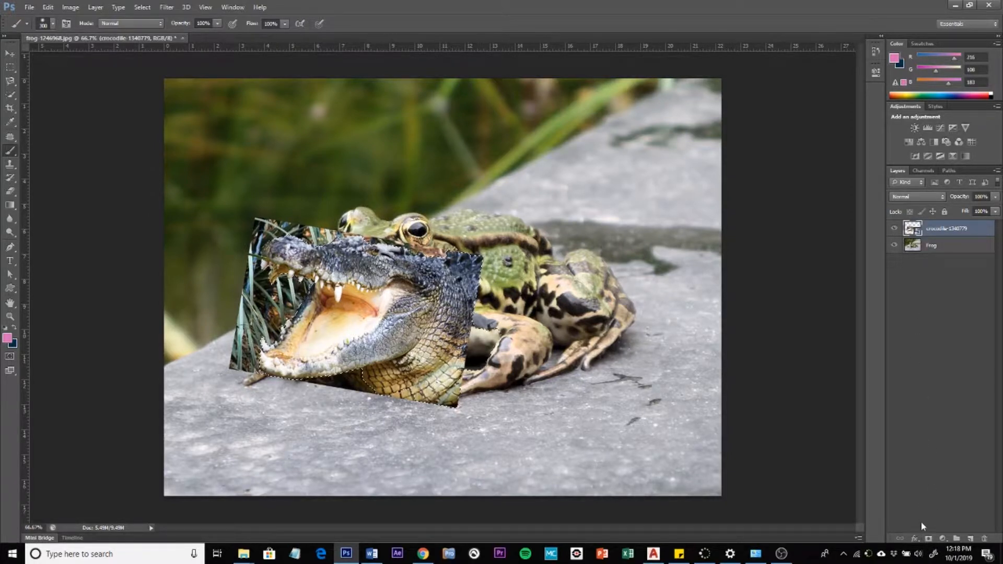
- Add a layer mask from the crocodile selection to the crocodile layer and make that mask active for editing
click(929, 539)
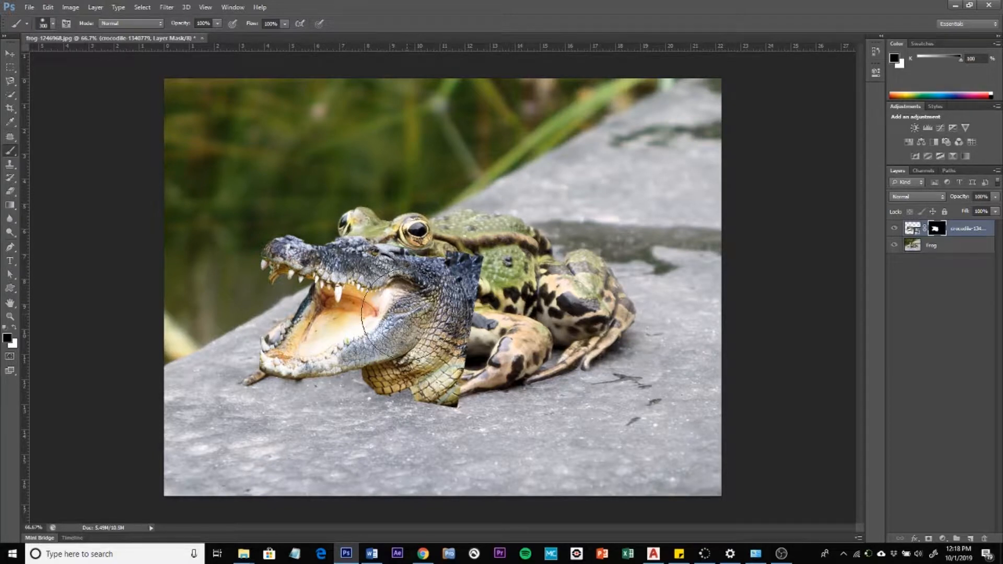
click(914, 230)
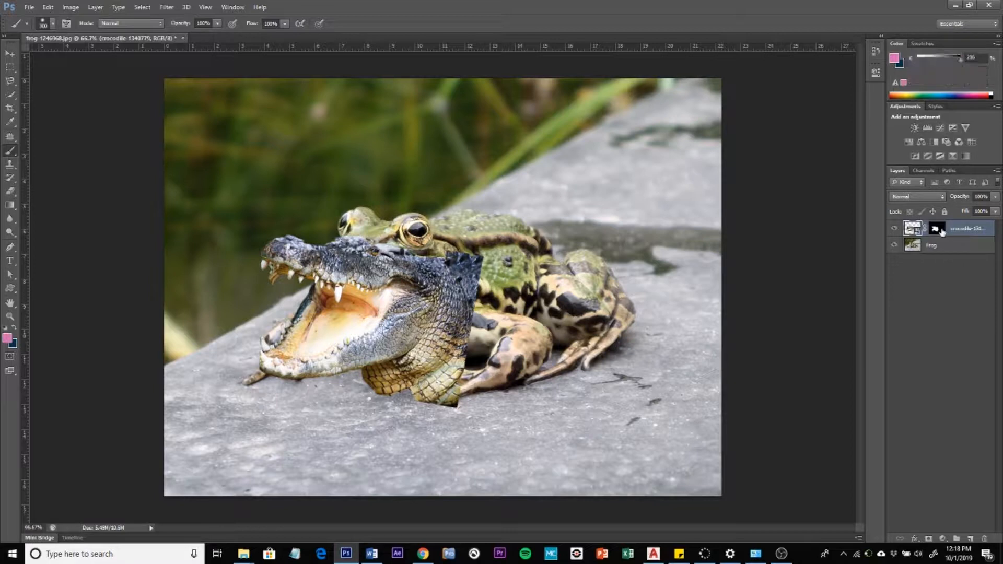
click(938, 229)
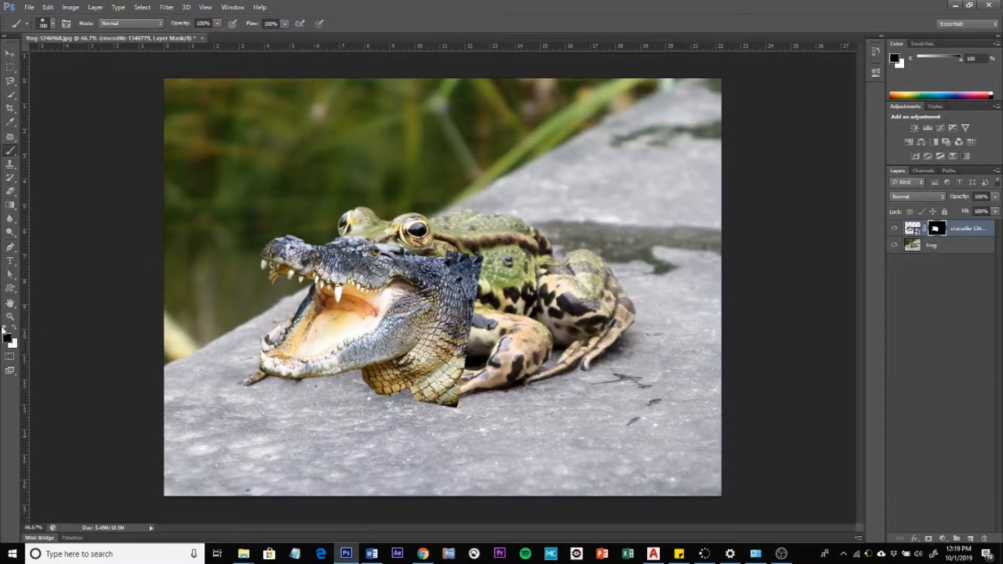
- With black and a brush of 18% hardness, mask out the crocodile's lower neck covering the frog's front foot
key(x)
click(13, 327)
click(54, 25)
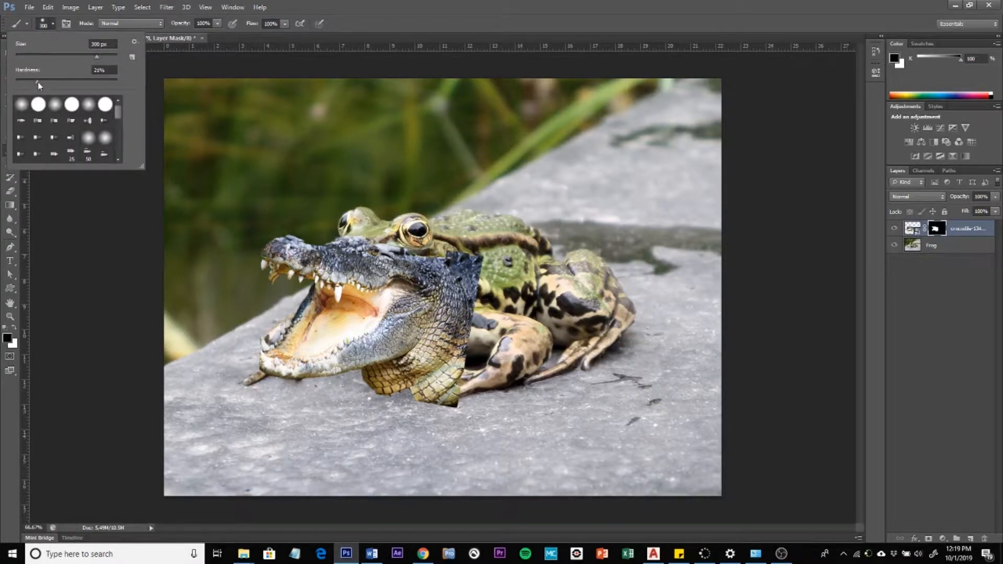
drag(39, 87, 34, 90)
click(448, 400)
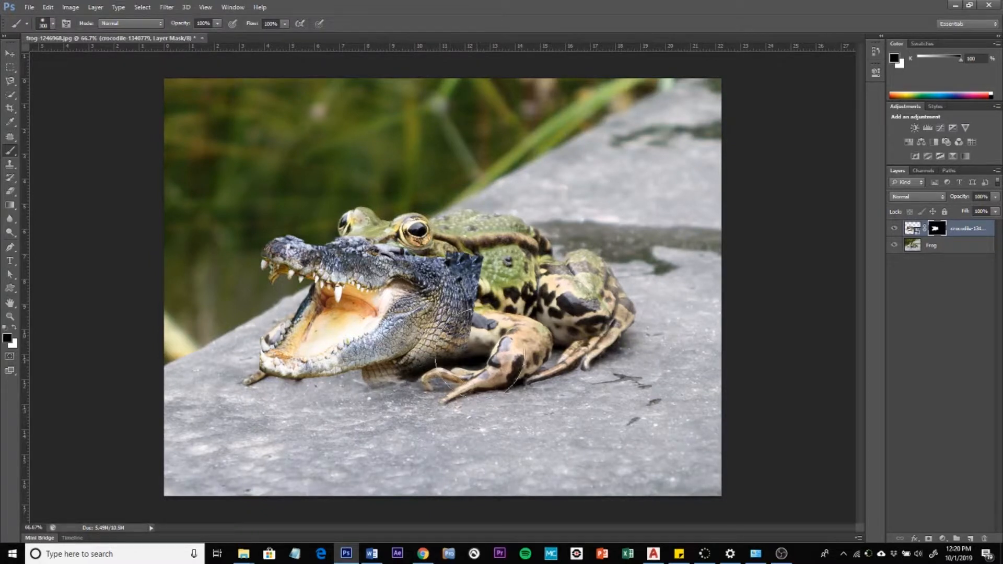
- Reduce the brush to 75 px with a harder edge and mask out the neck remnants beneath the crocodile's jaw
click(53, 24)
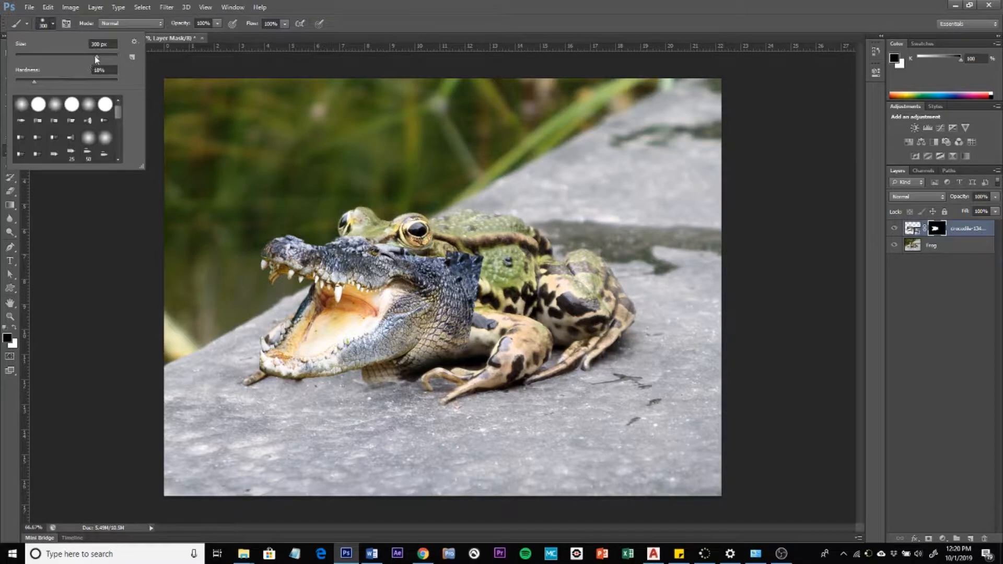
mouse_move(98, 56)
mouse_down()
mouse_move(54, 57)
mouse_move(38, 82)
mouse_move(94, 83)
mouse_up()
drag(398, 390, 368, 381)
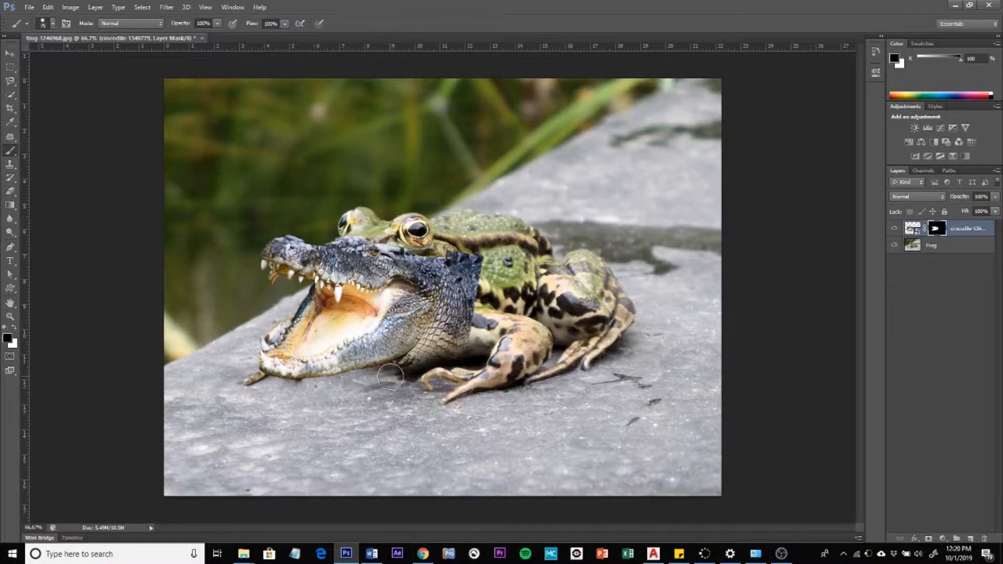
drag(374, 380, 406, 374)
- Lower the crocodile layer's opacity to 64% and clean up the mask along the underside of the throat and jaw
click(996, 197)
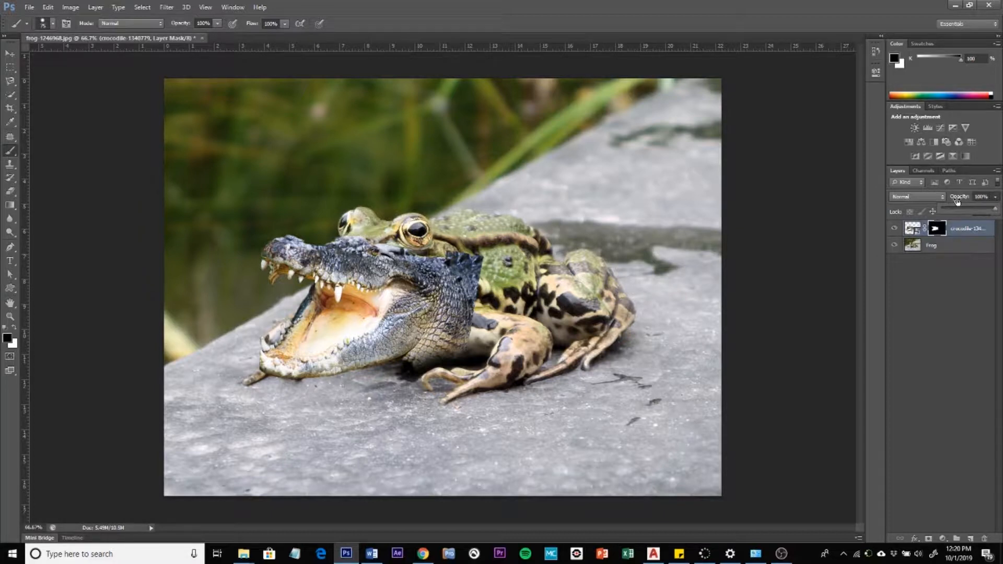
drag(998, 211, 977, 215)
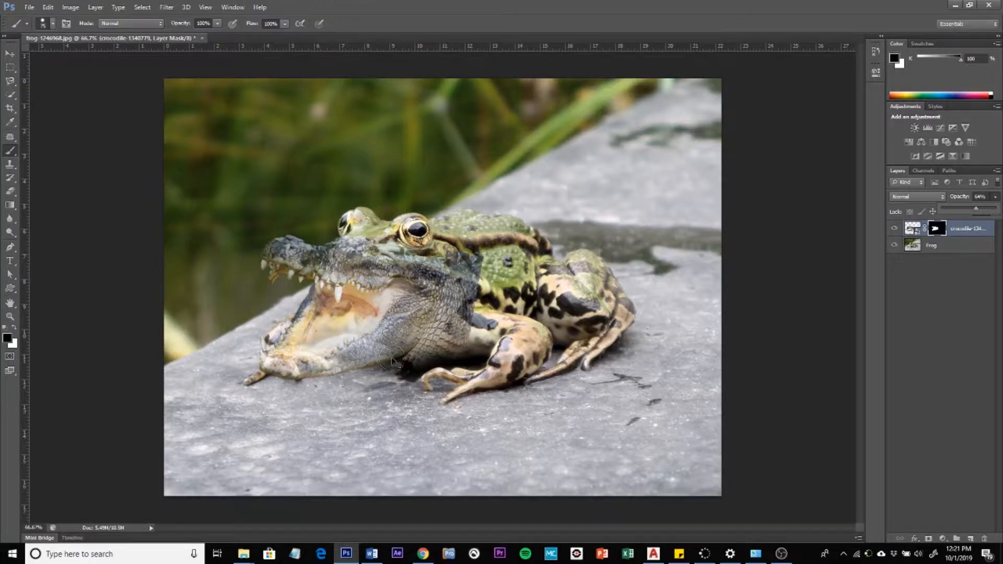
ctrl+click(424, 363)
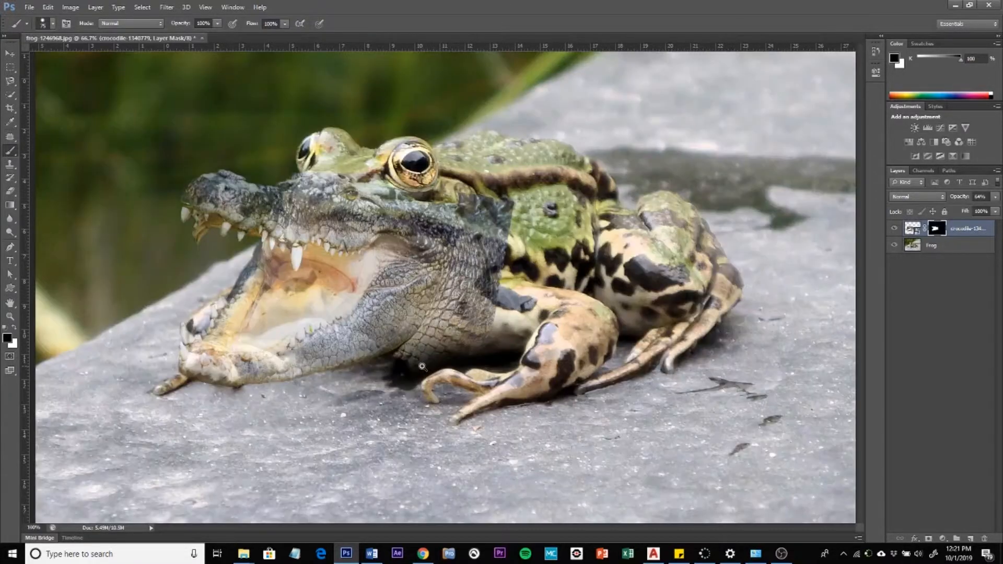
ctrl+click(424, 360)
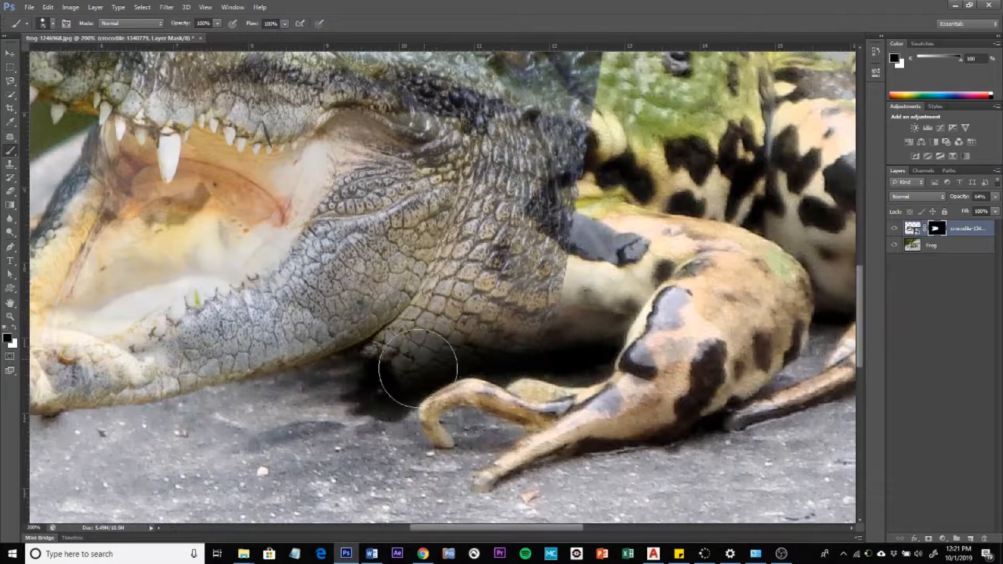
mouse_move(381, 392)
mouse_down()
mouse_move(475, 381)
mouse_move(520, 393)
mouse_move(367, 396)
mouse_move(365, 386)
mouse_move(394, 376)
mouse_move(333, 398)
mouse_move(290, 386)
mouse_move(322, 401)
mouse_move(251, 398)
mouse_move(290, 418)
mouse_up()
drag(458, 529, 417, 529)
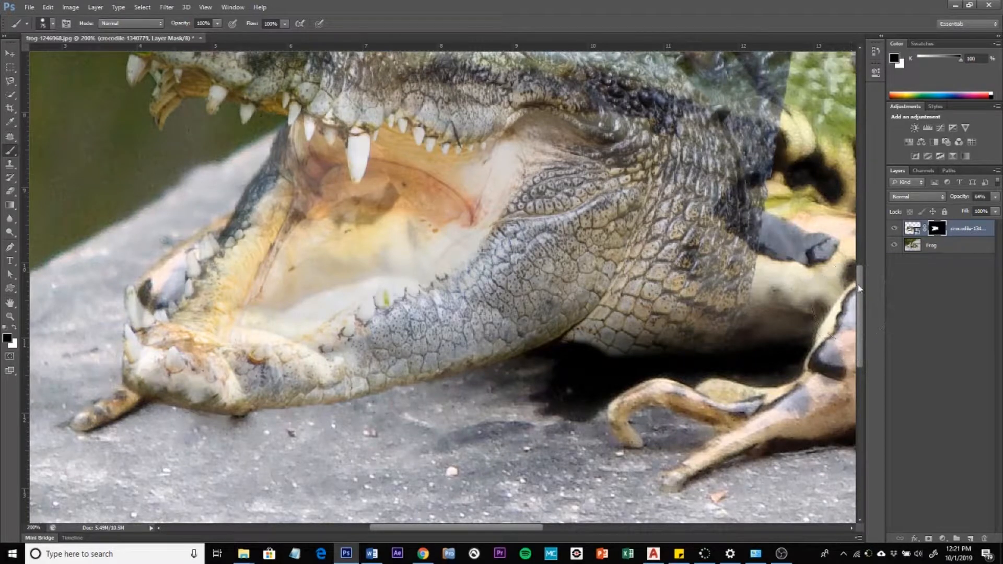
mouse_move(859, 285)
mouse_down()
mouse_move(860, 301)
mouse_move(859, 285)
mouse_up()
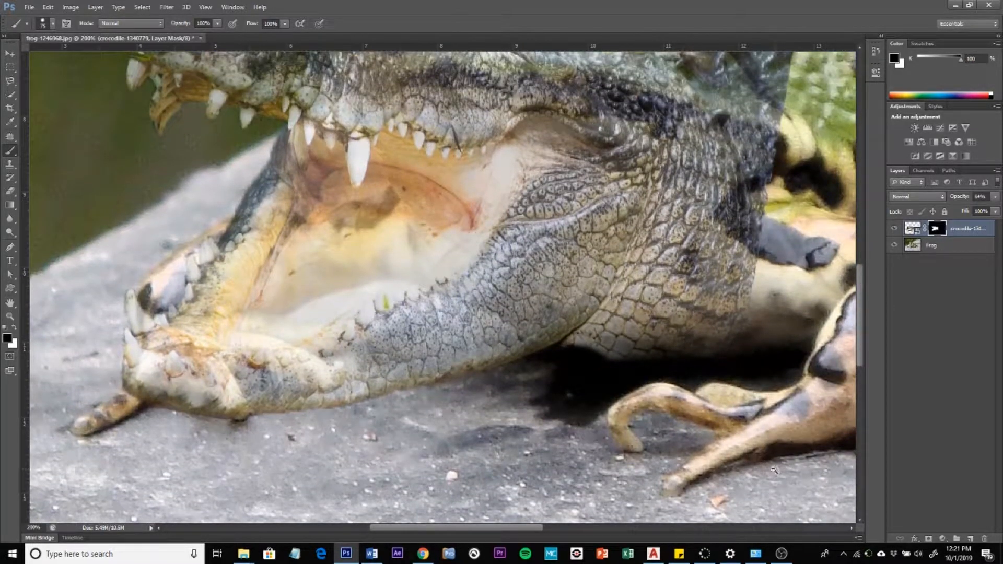
scroll(774, 470, down, 1)
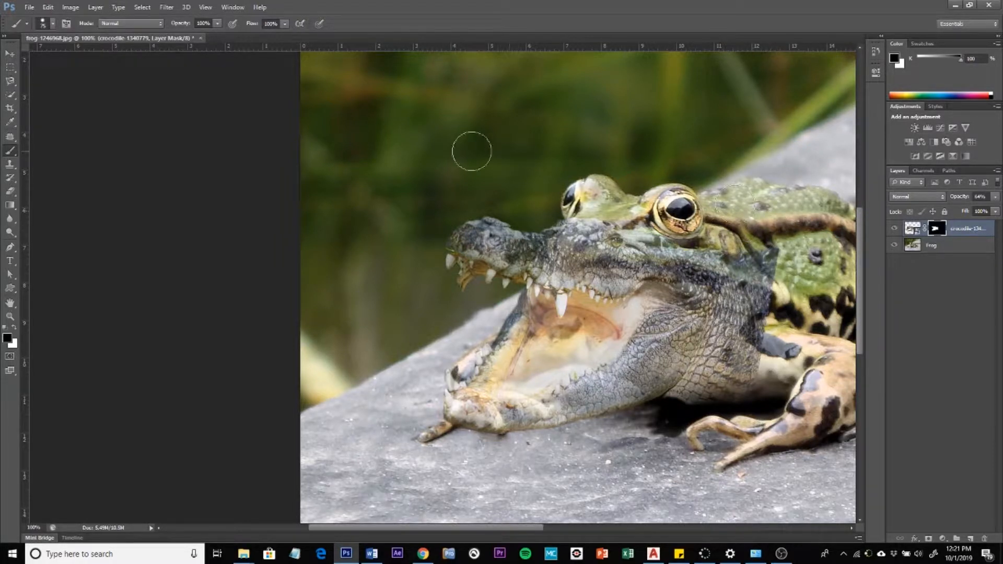
- Set the brush hardness to 18% and paint the mask to blend the back edge of the crocodile's neck into the frog's body
click(52, 24)
drag(93, 82, 35, 84)
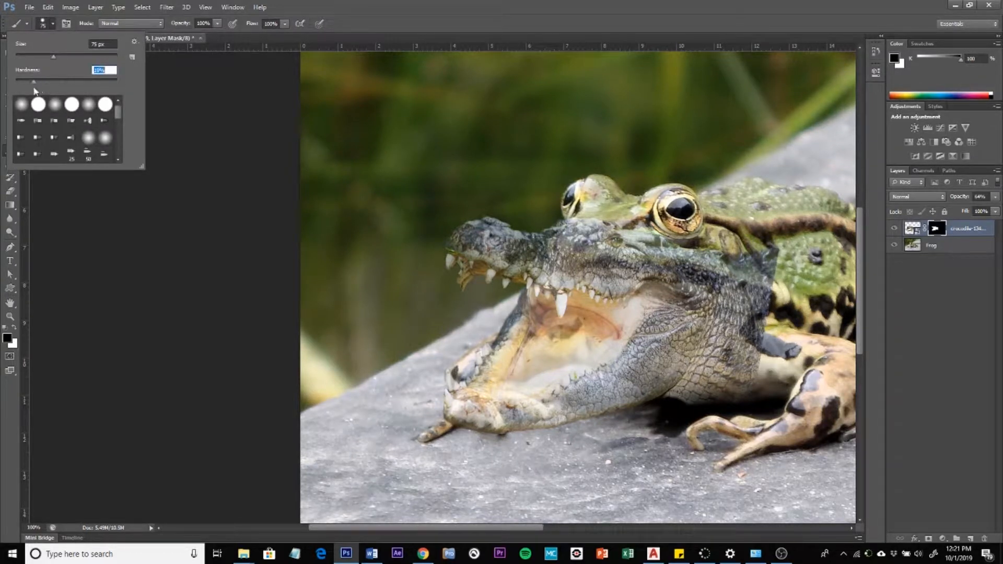
click(767, 234)
mouse_move(793, 256)
mouse_down()
mouse_move(782, 336)
mouse_move(772, 253)
mouse_up()
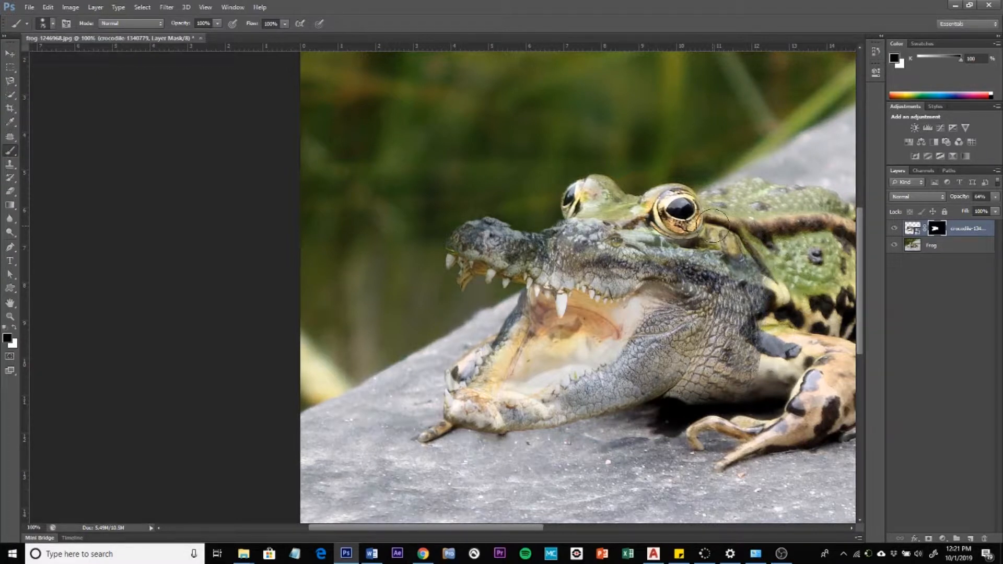
mouse_move(778, 371)
mouse_down()
mouse_move(775, 345)
mouse_move(747, 324)
mouse_move(761, 307)
mouse_up()
mouse_move(776, 348)
mouse_down()
mouse_move(764, 406)
mouse_move(672, 419)
mouse_move(699, 417)
mouse_move(683, 417)
mouse_up()
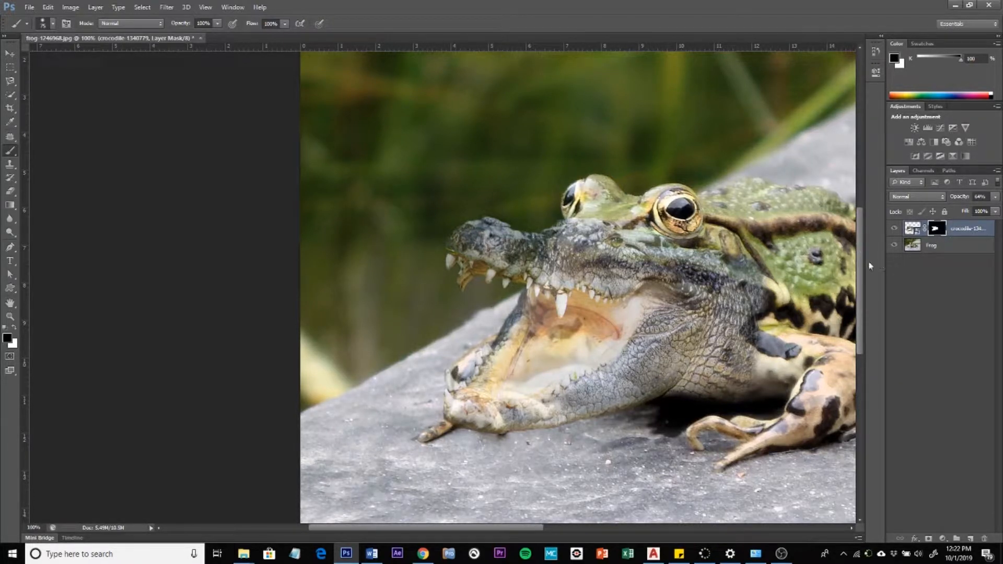
- Restore the crocodile layer's opacity to 100%
click(994, 198)
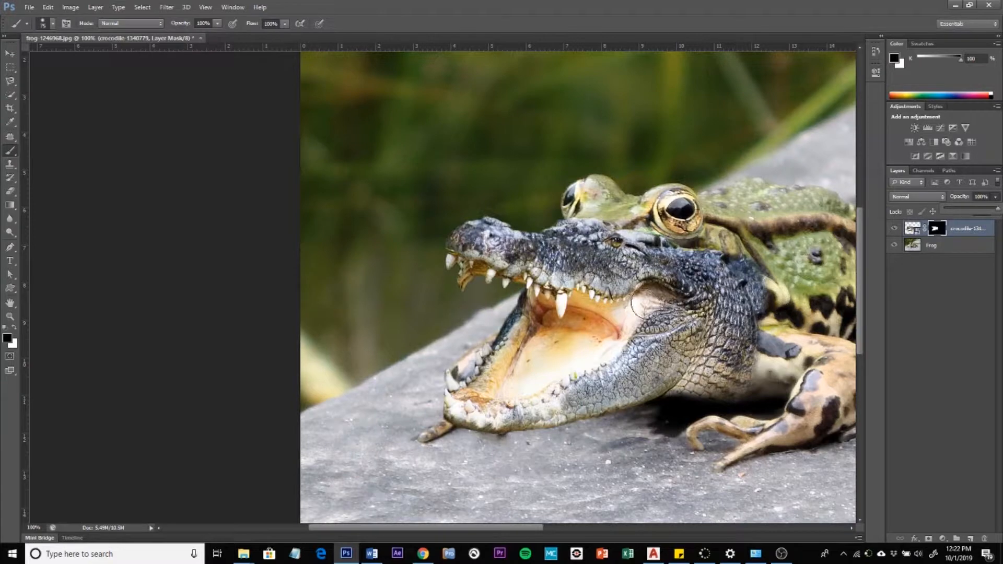
key(ctrl+minus)
key(ctrl+minus)
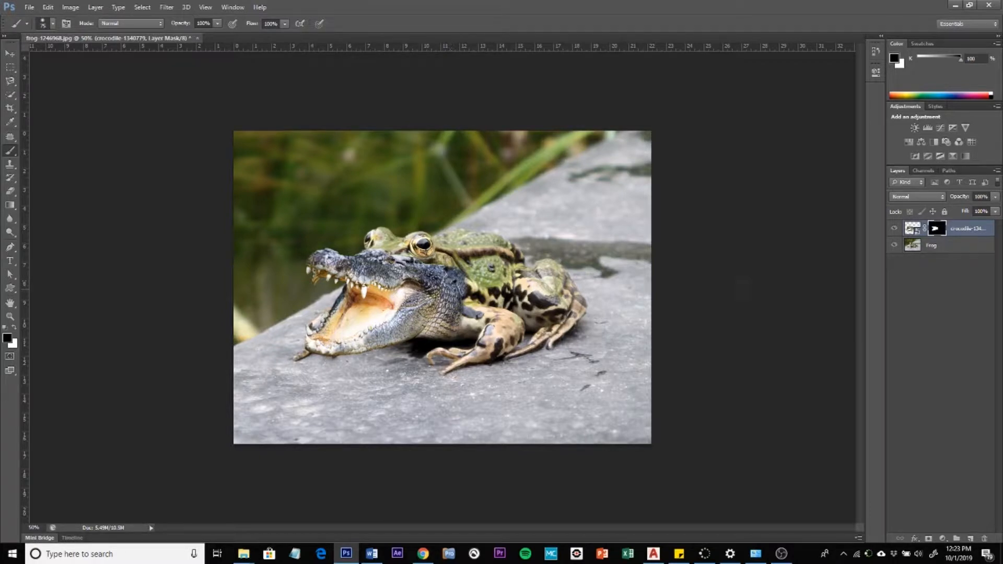
- Add a Color Balance adjustment layer, try shifting its red level, and clip it to the crocodile layer
click(923, 144)
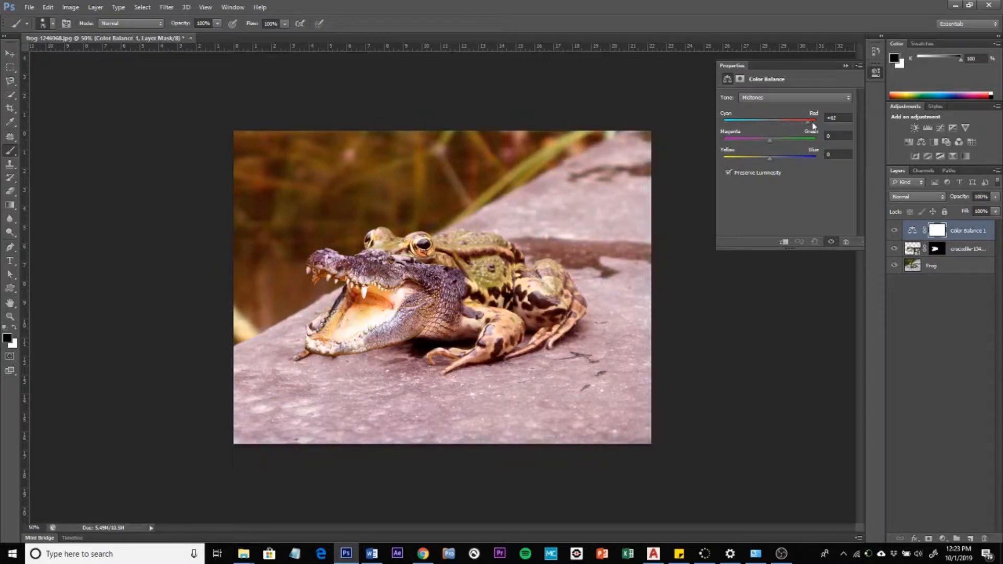
click(786, 121)
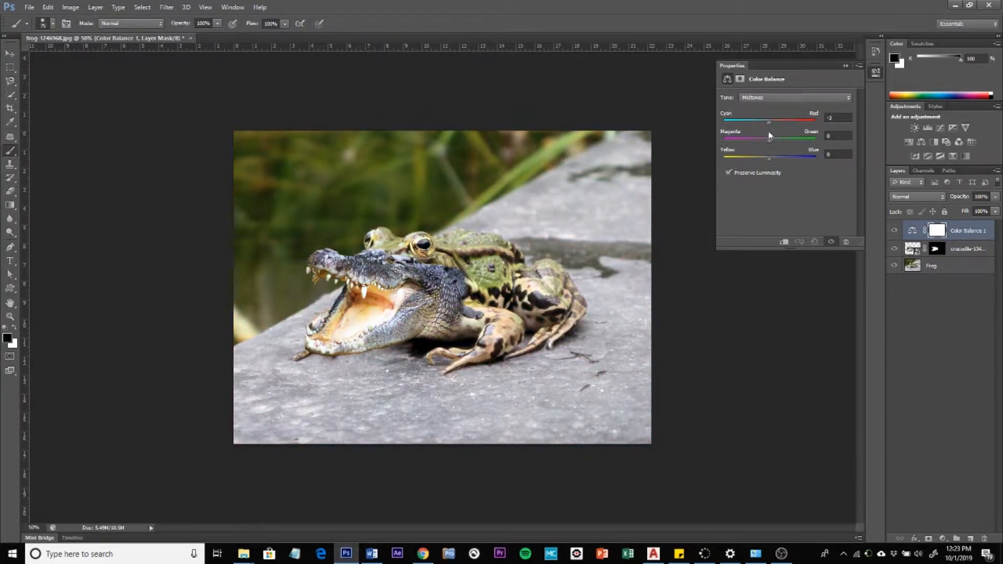
drag(769, 131, 770, 132)
mouse_move(769, 122)
mouse_down()
mouse_move(798, 120)
mouse_move(771, 124)
mouse_up()
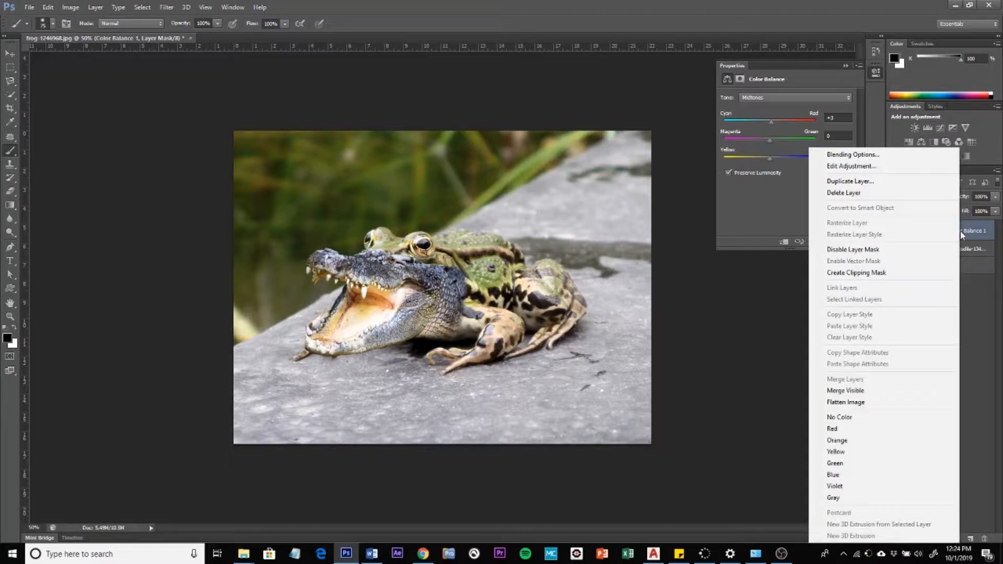
click(863, 277)
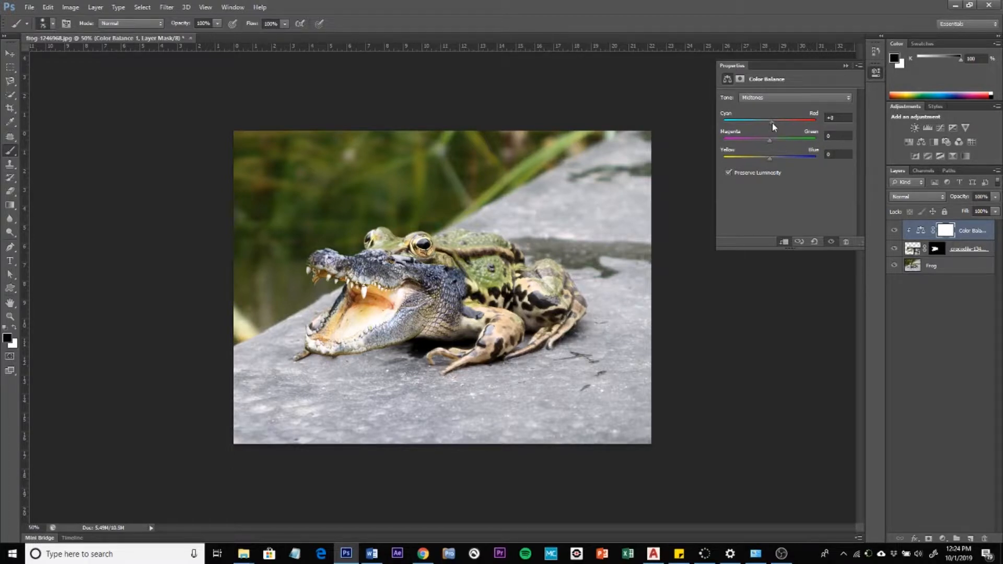
- Set the Color Balance midtones to +39 Cyan-Red, +66 Magenta-Green and -33 Yellow-Blue to match the frog's green
mouse_move(786, 121)
mouse_down()
mouse_move(731, 123)
mouse_move(792, 129)
mouse_move(767, 130)
mouse_move(782, 133)
mouse_up()
drag(770, 141, 803, 144)
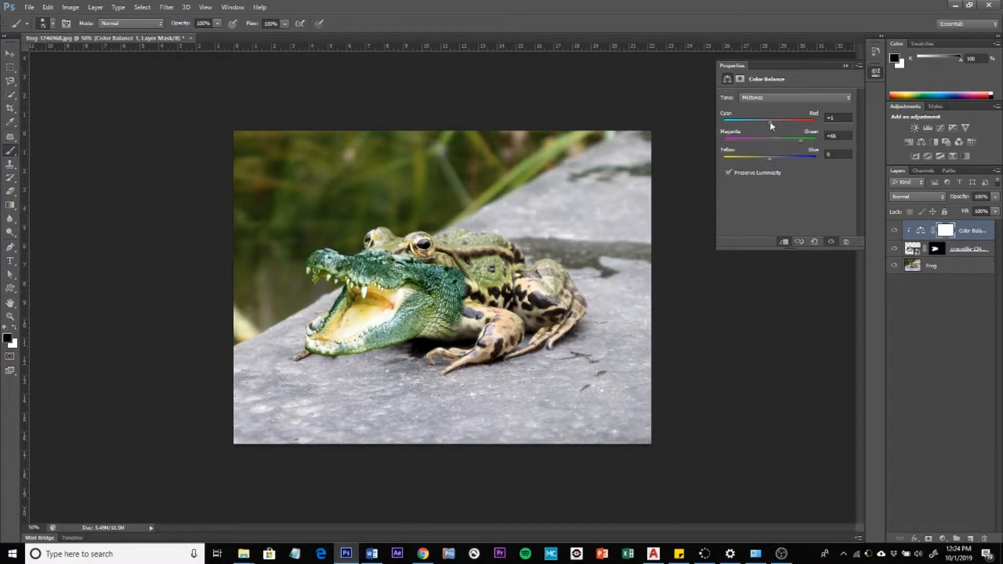
mouse_move(770, 121)
mouse_down()
mouse_move(761, 121)
mouse_move(782, 125)
mouse_up()
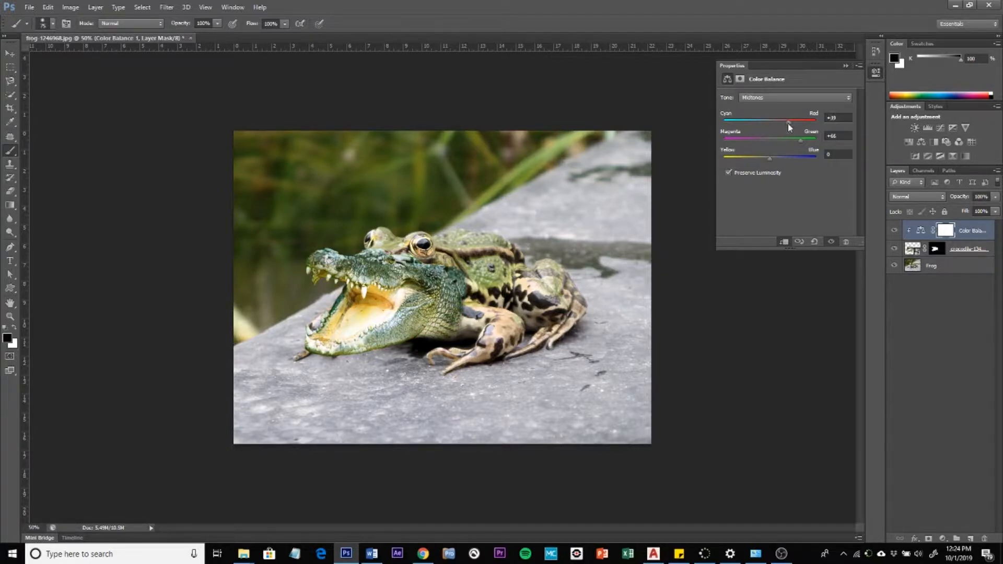
drag(770, 159, 755, 161)
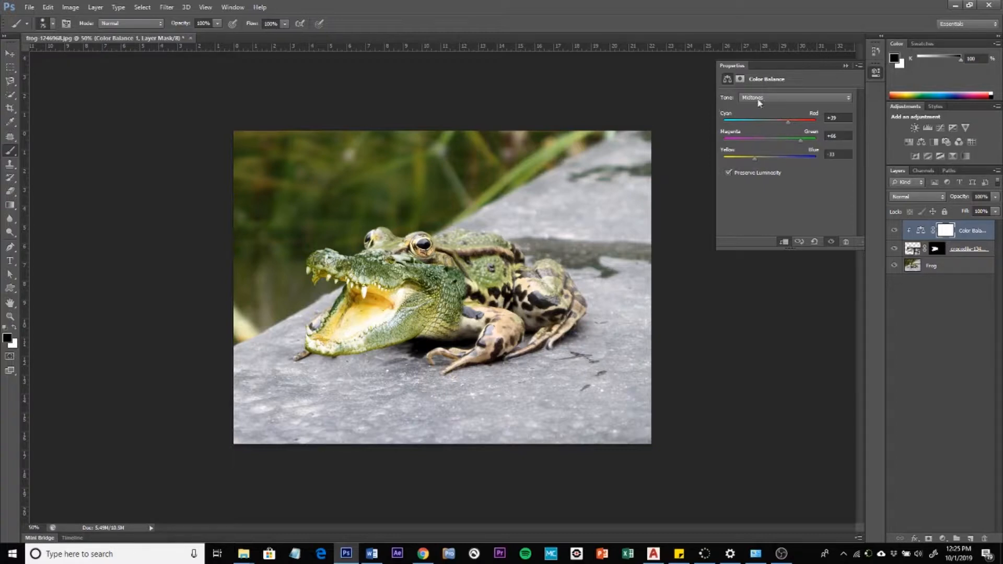
- Switch the Color Balance tone to Shadows and fine-tune its Magenta-Green and Yellow-Blue levels
click(777, 99)
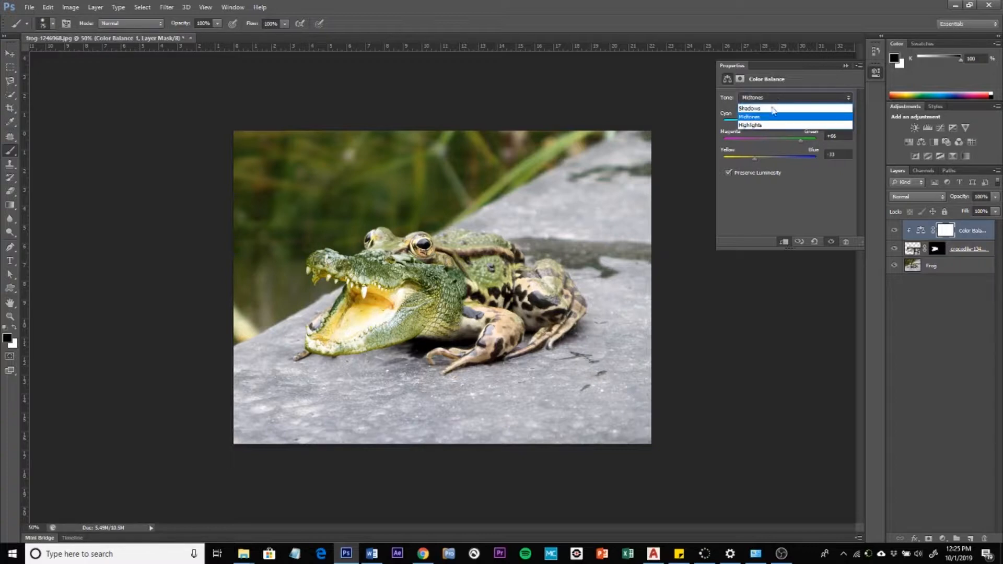
click(771, 109)
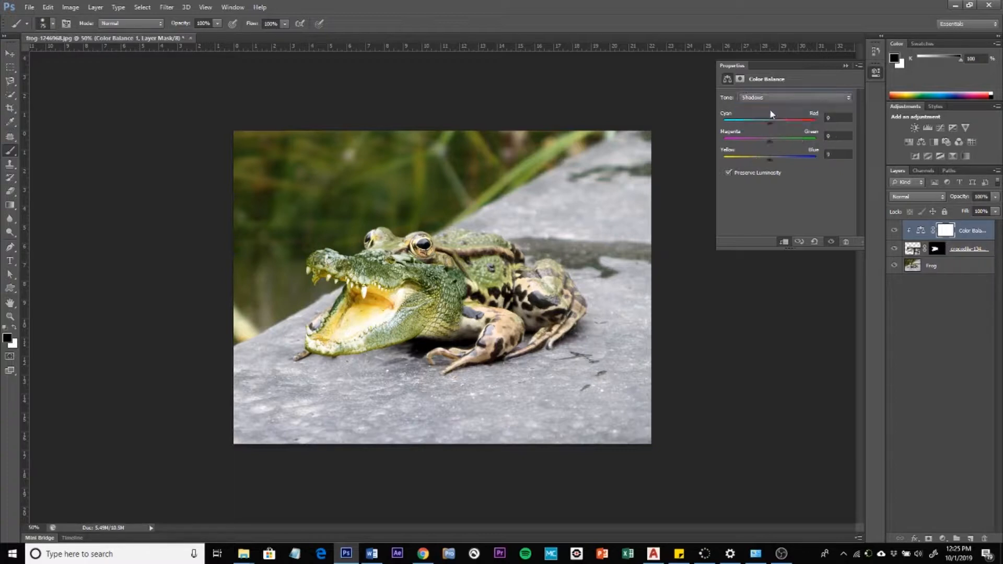
click(770, 140)
mouse_move(772, 139)
mouse_down()
mouse_move(792, 135)
mouse_move(771, 141)
mouse_up()
drag(771, 160, 772, 160)
- Switch the Color Balance tone to Highlights and fine-tune its Magenta-Green and Yellow-Blue levels
click(786, 97)
click(774, 125)
mouse_move(771, 141)
mouse_down()
mouse_move(784, 142)
mouse_move(767, 144)
mouse_move(764, 123)
mouse_move(773, 125)
mouse_up()
mouse_move(771, 161)
mouse_down()
mouse_move(780, 161)
mouse_move(772, 164)
mouse_up()
- Close the adjustment's properties and toggle the Color Balance layer off and on to compare the crocodile's colour
click(846, 66)
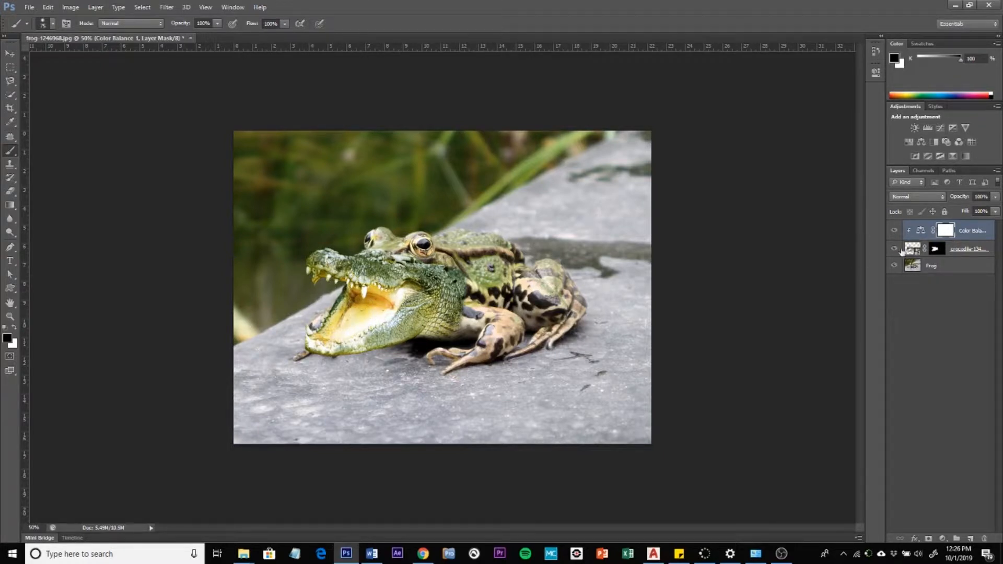
click(895, 231)
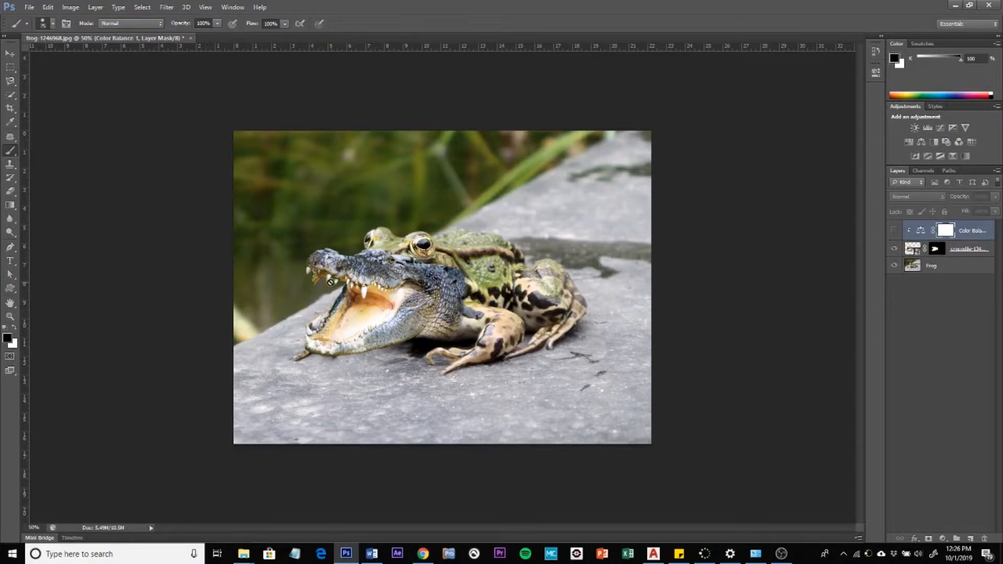
click(894, 231)
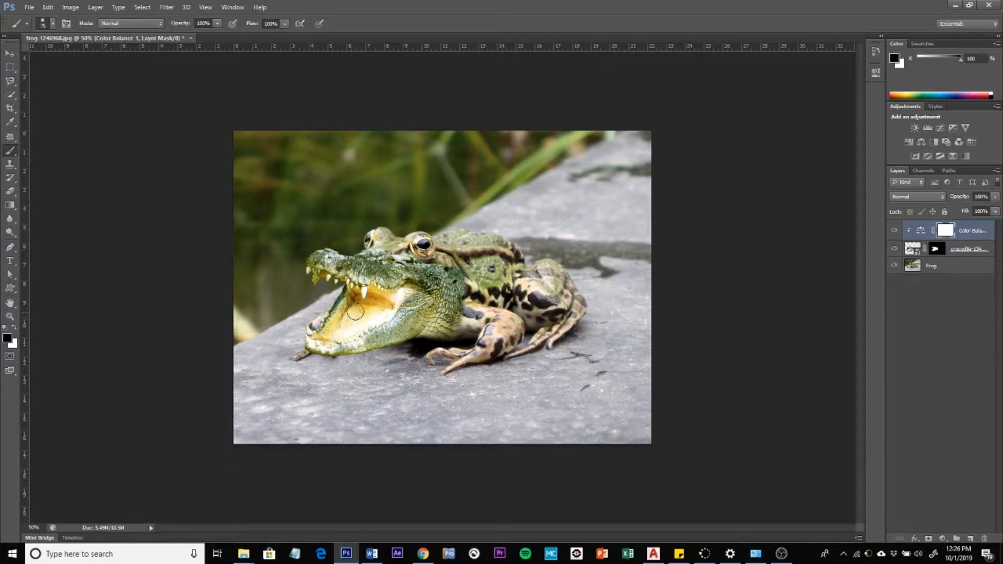
- Paint black on the Color Balance mask over the crocodile's mouth interior and teeth to remove the green tint there
mouse_move(374, 305)
mouse_down()
mouse_move(367, 312)
mouse_move(385, 304)
mouse_move(349, 319)
mouse_move(346, 334)
mouse_move(389, 306)
mouse_move(337, 335)
mouse_move(356, 305)
mouse_move(335, 337)
mouse_move(367, 300)
mouse_up()
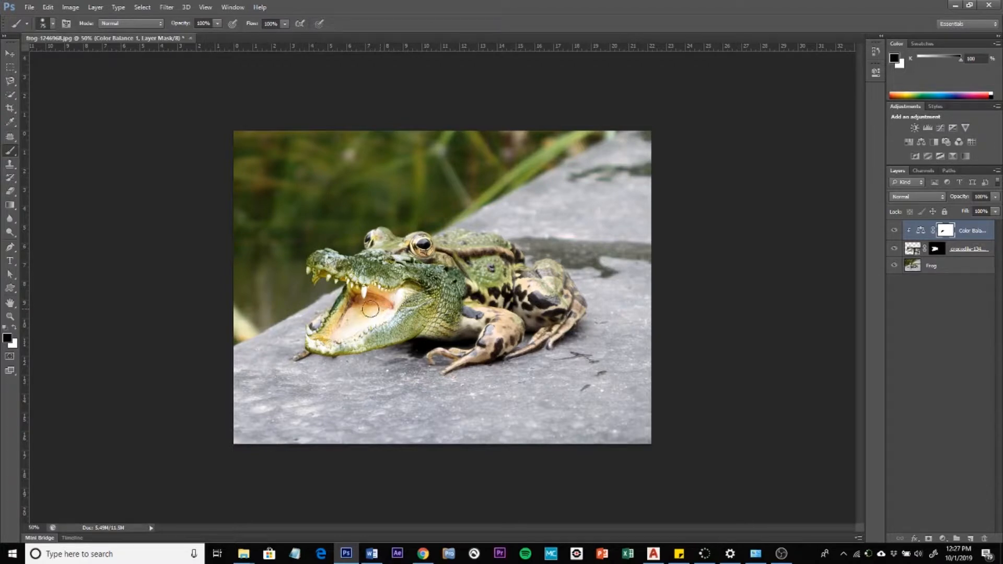
mouse_move(355, 303)
mouse_down()
mouse_move(357, 295)
mouse_move(359, 306)
mouse_up()
key(ctrl+plus)
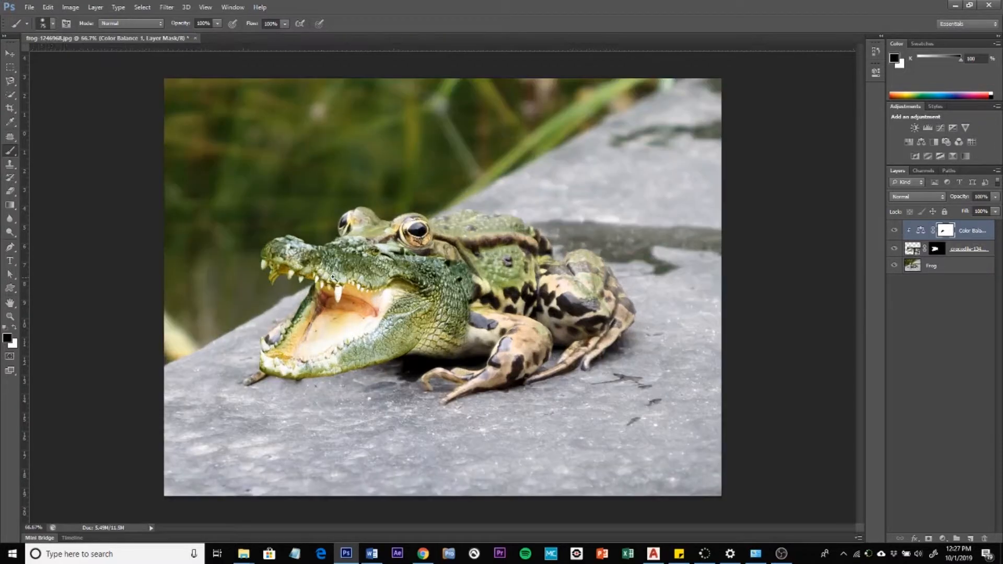
key(ctrl+plus)
key(ctrl+plus)
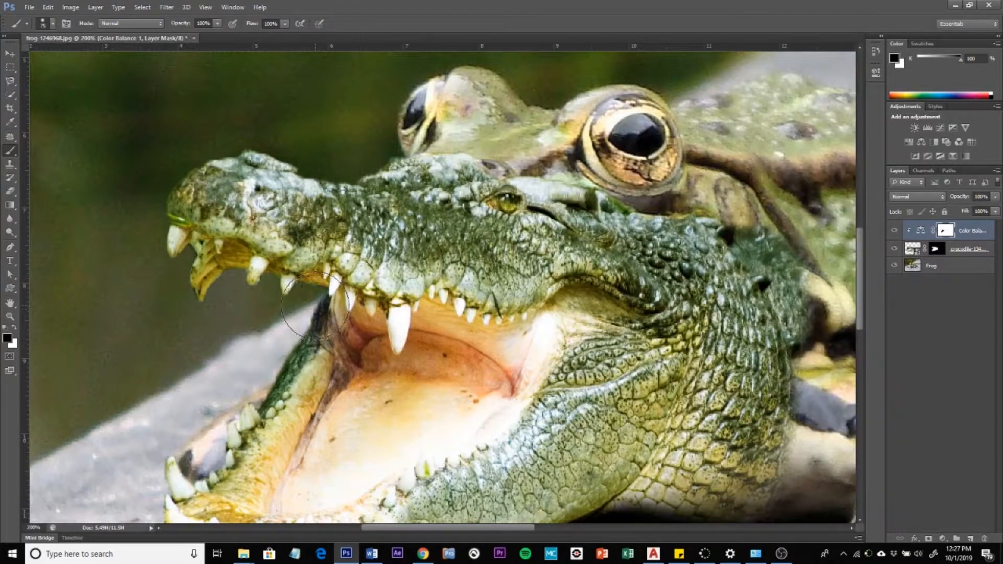
key(ctrl+minus)
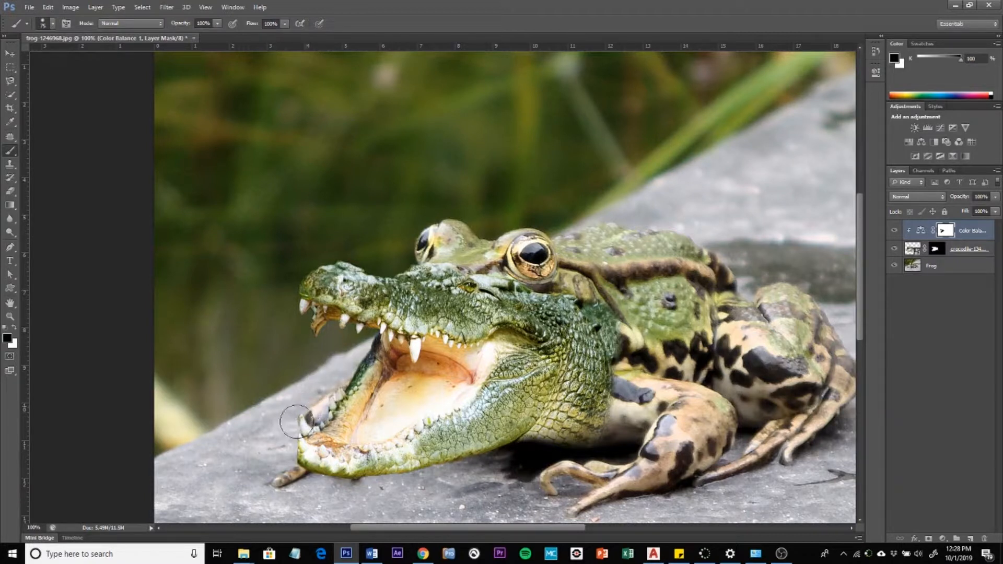
- Finish painting the lower front teeth black on the Color Balance mask, and fill the mouth shape's remaining white gap with the mask shown alone
drag(318, 434, 337, 439)
key(alt)
key(alt)
alt+click(944, 232)
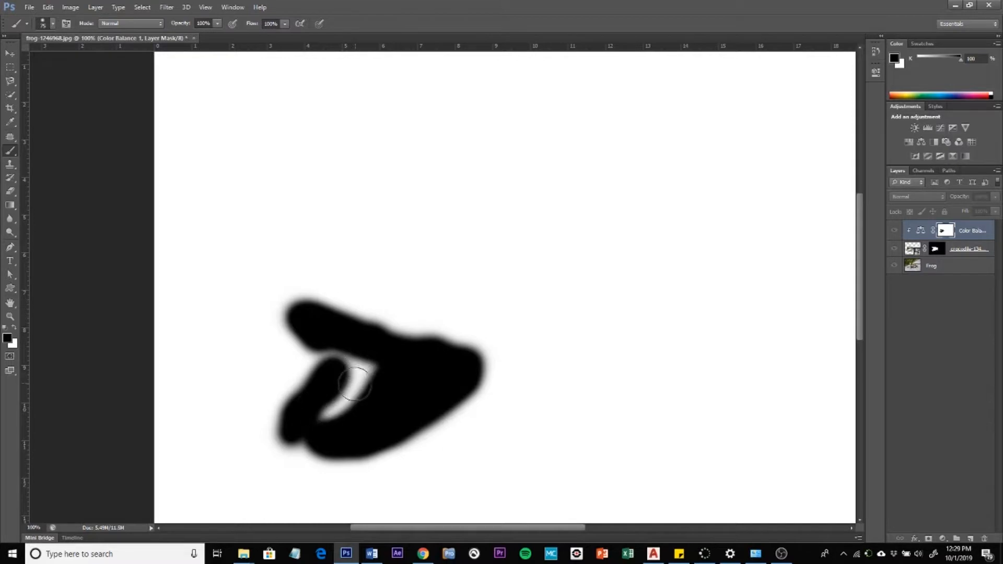
mouse_move(366, 367)
mouse_down()
mouse_move(321, 417)
mouse_move(363, 372)
mouse_move(342, 366)
mouse_up()
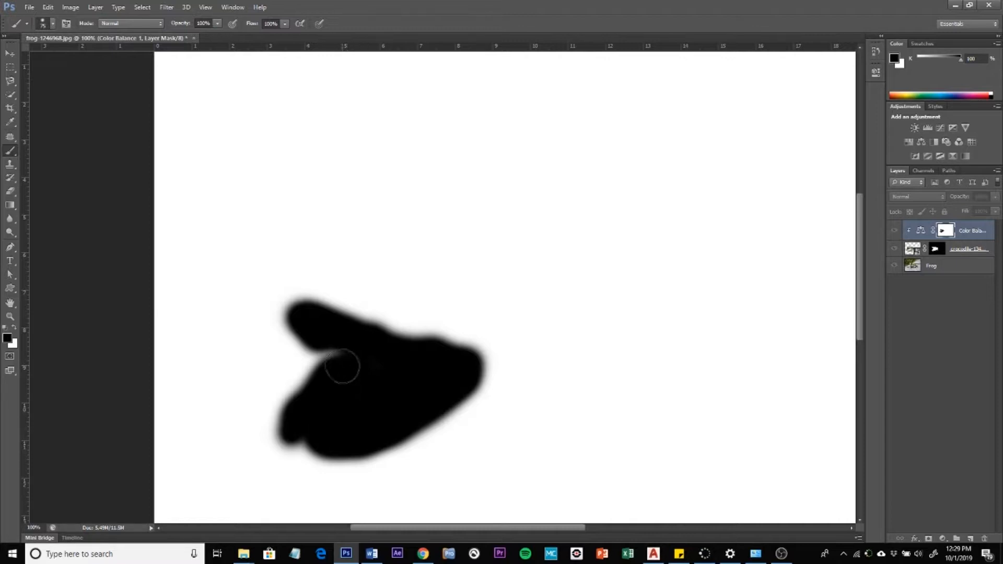
alt+click(945, 230)
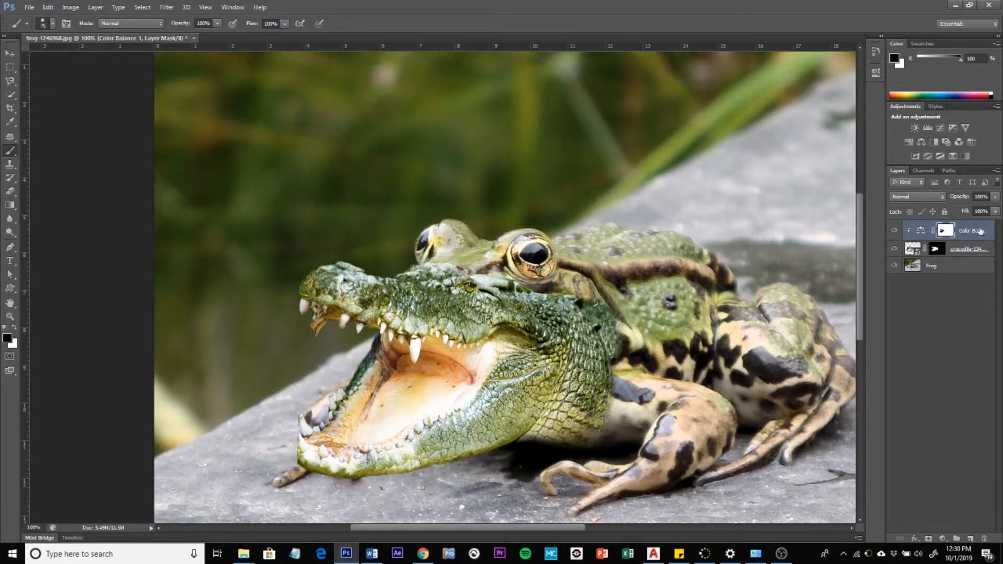
- Create a new blank layer in Normal mode above the Color Balance adjustment layer
key(ctrl+2)
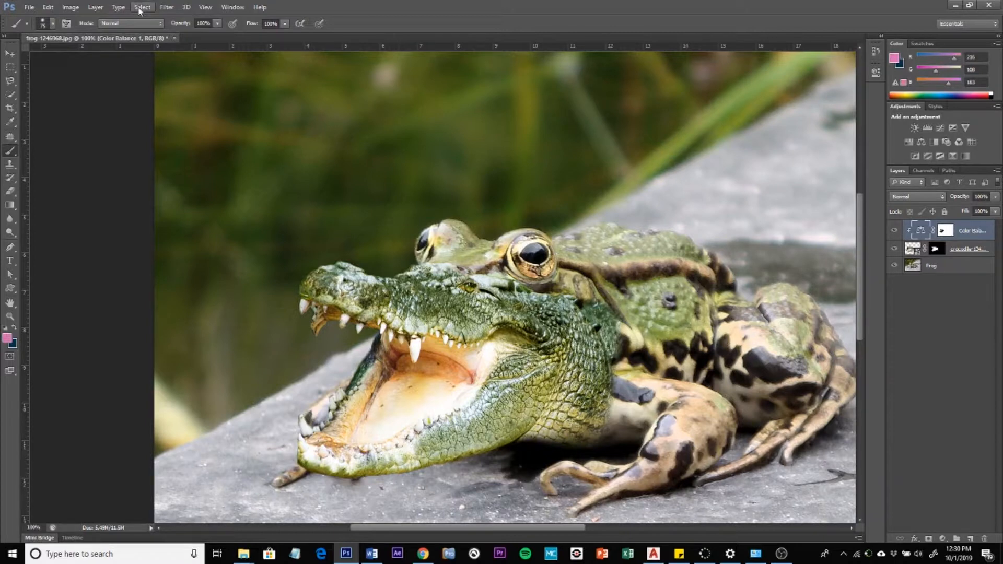
click(96, 7)
mouse_move(94, 22)
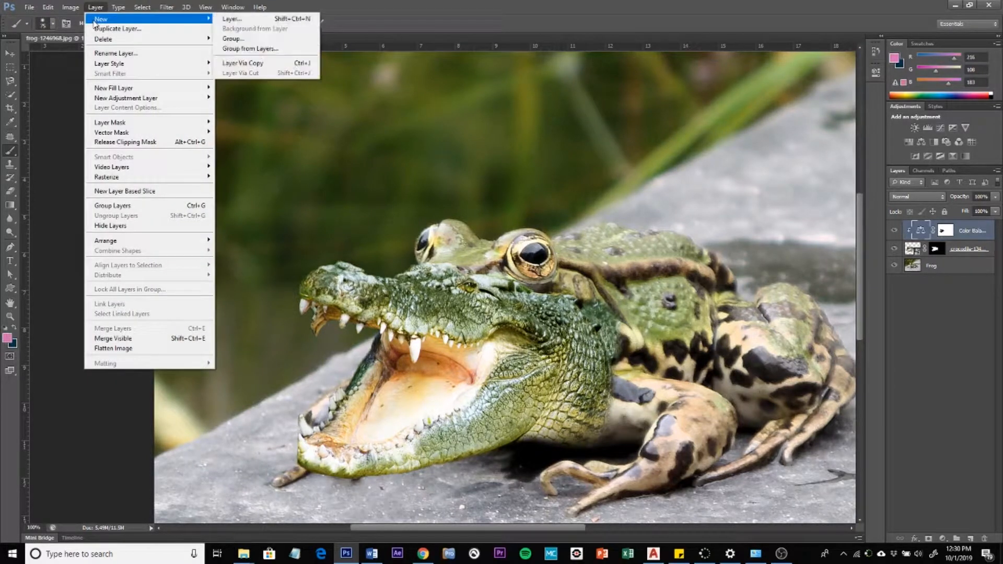
click(247, 22)
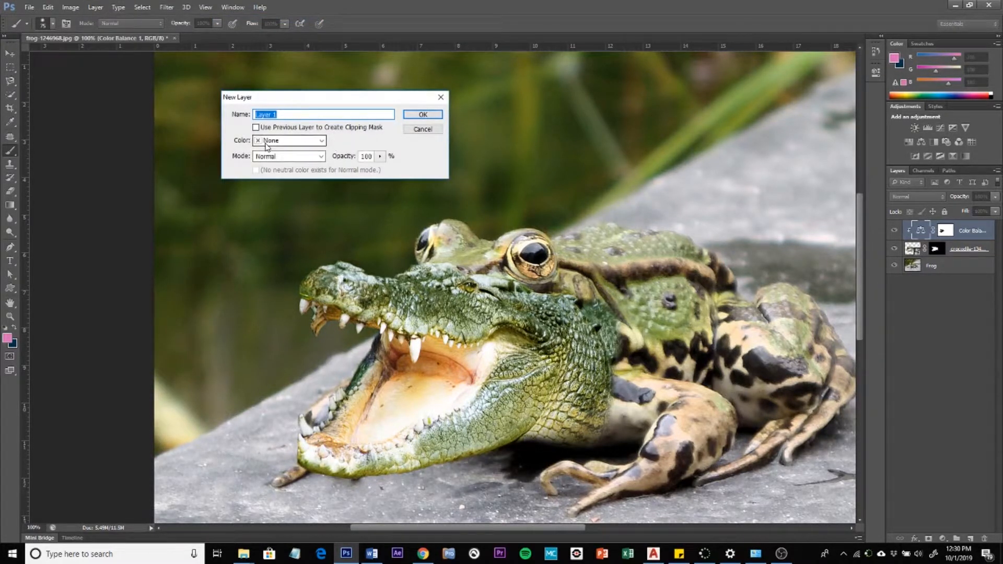
click(420, 116)
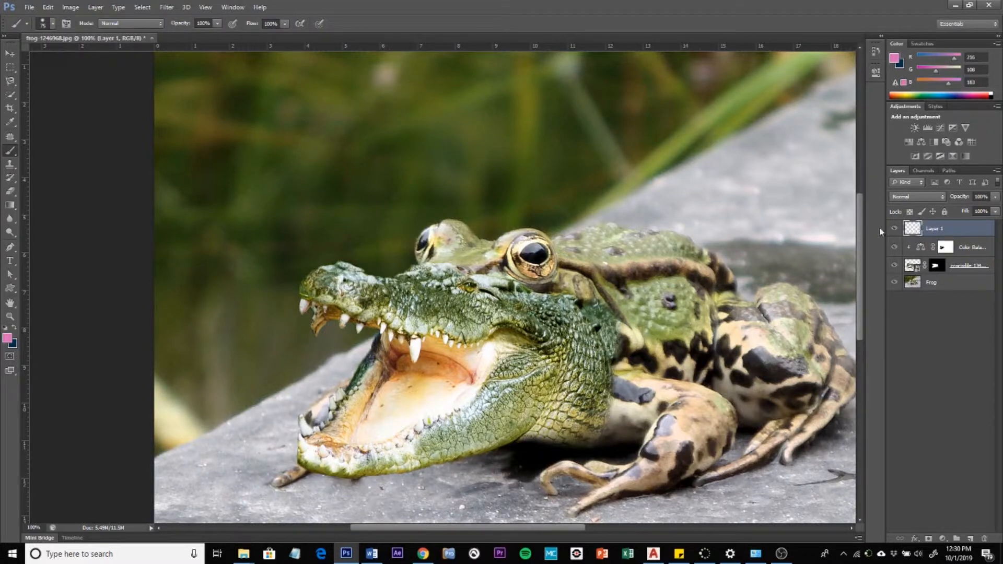
- Activate the Clone Stamp tool in Normal mode with its sampling set to All Layers
click(10, 165)
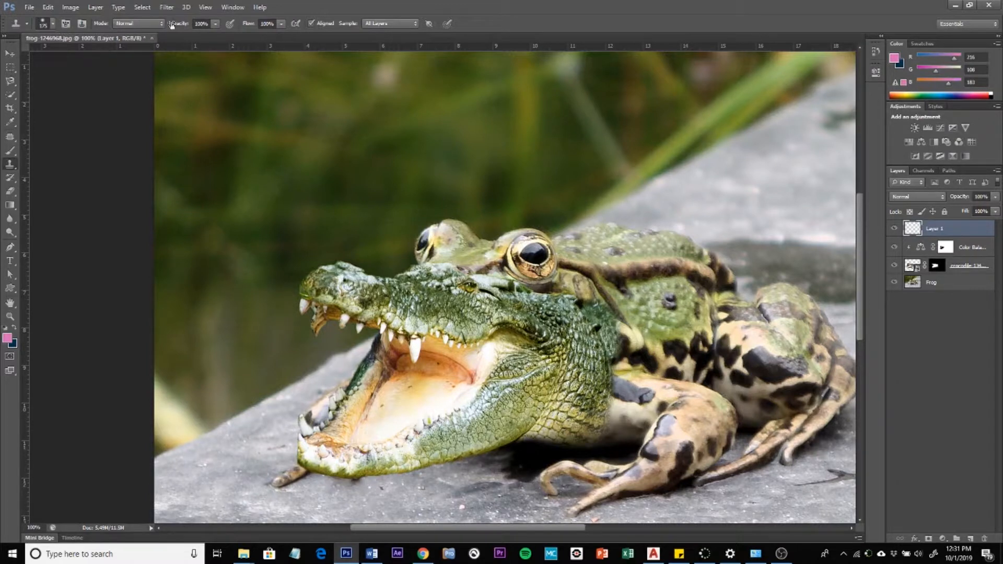
click(52, 24)
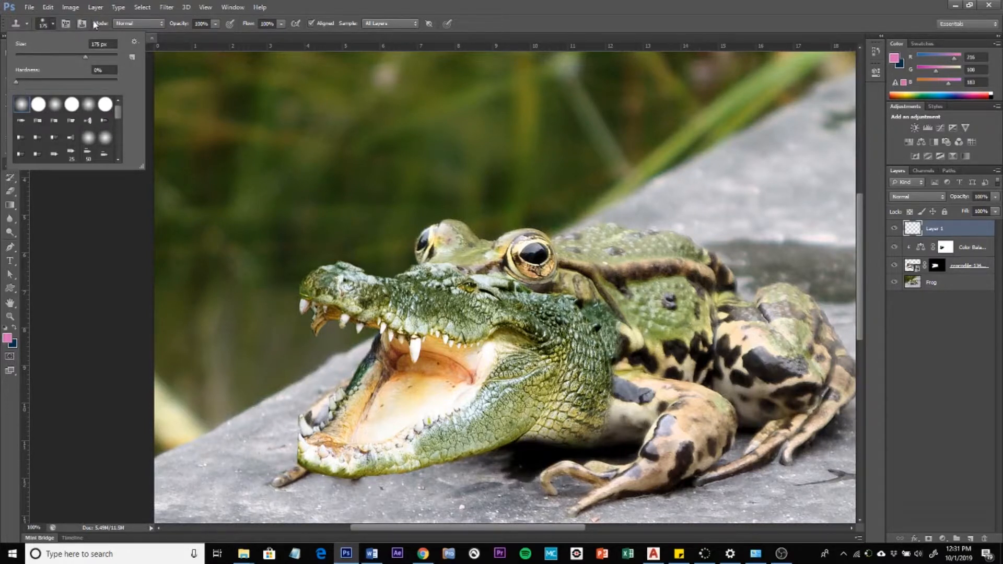
click(147, 26)
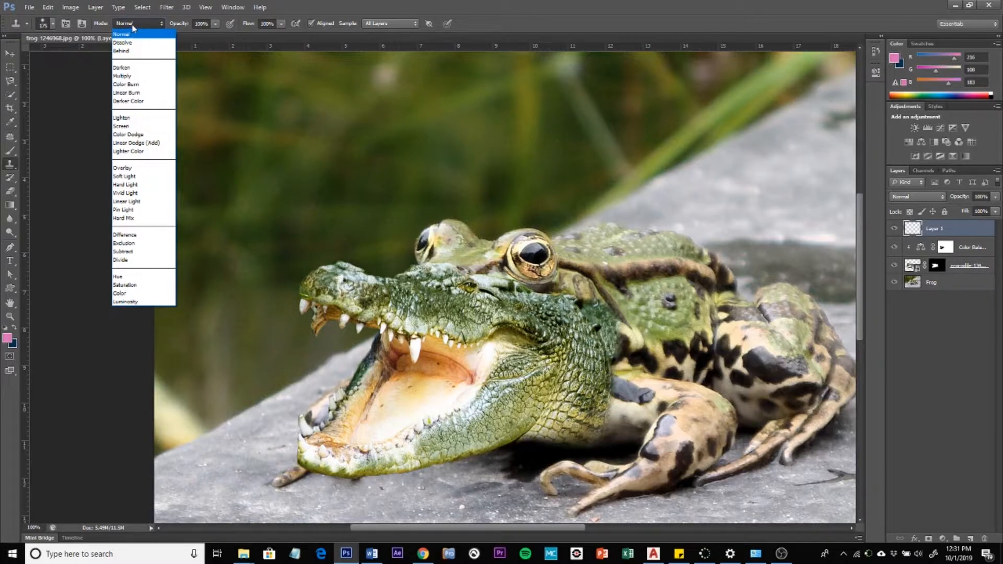
click(132, 25)
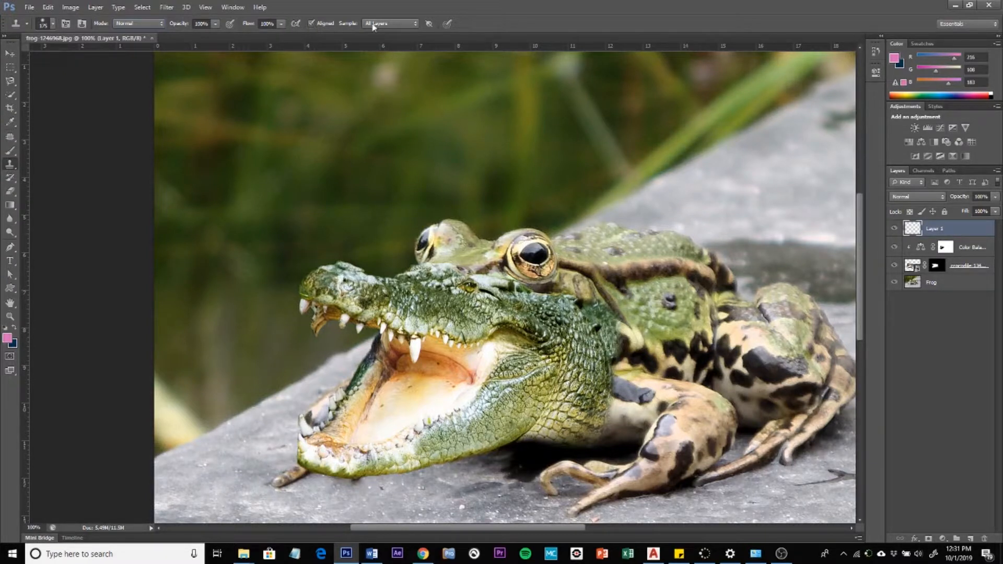
click(397, 24)
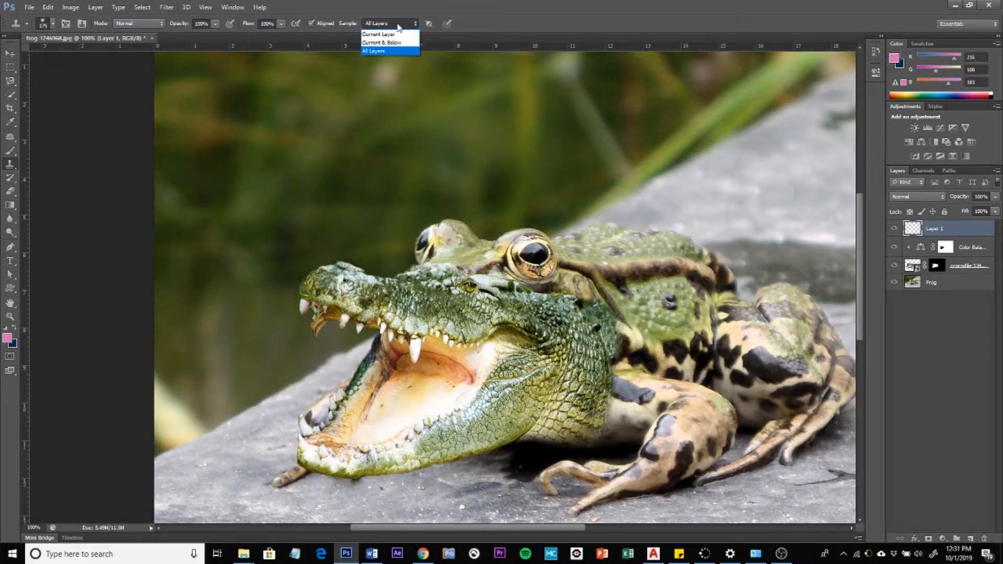
click(382, 34)
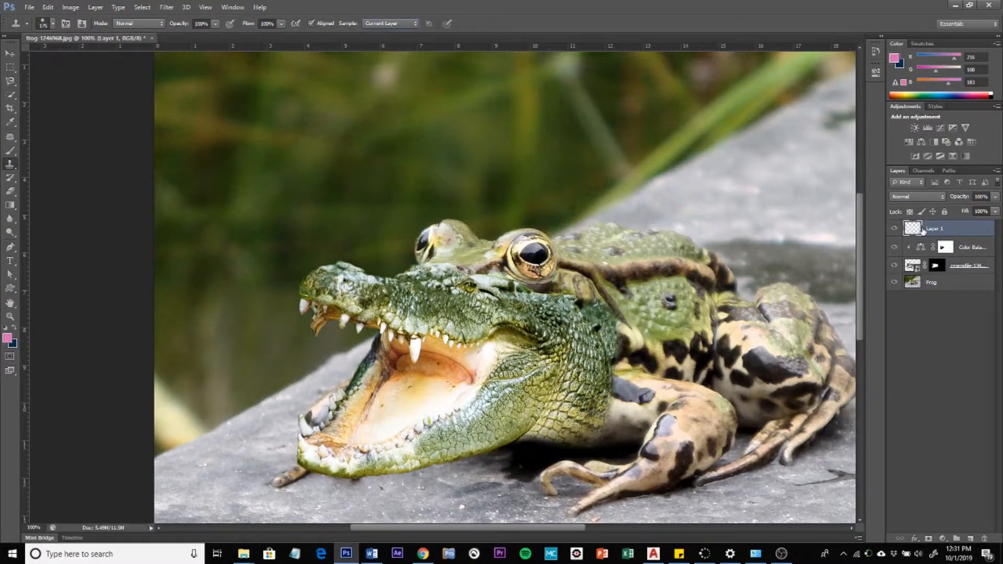
click(408, 23)
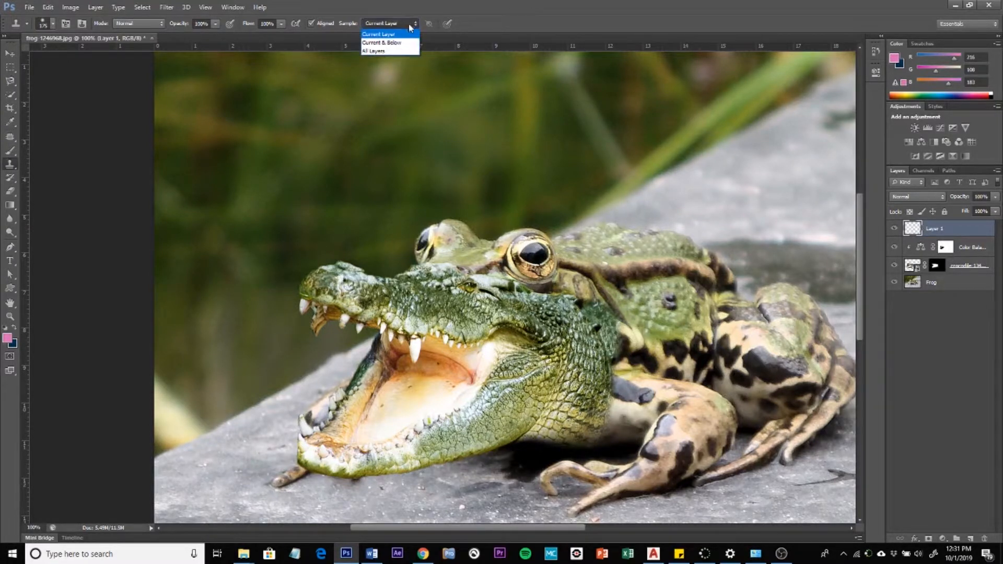
click(395, 50)
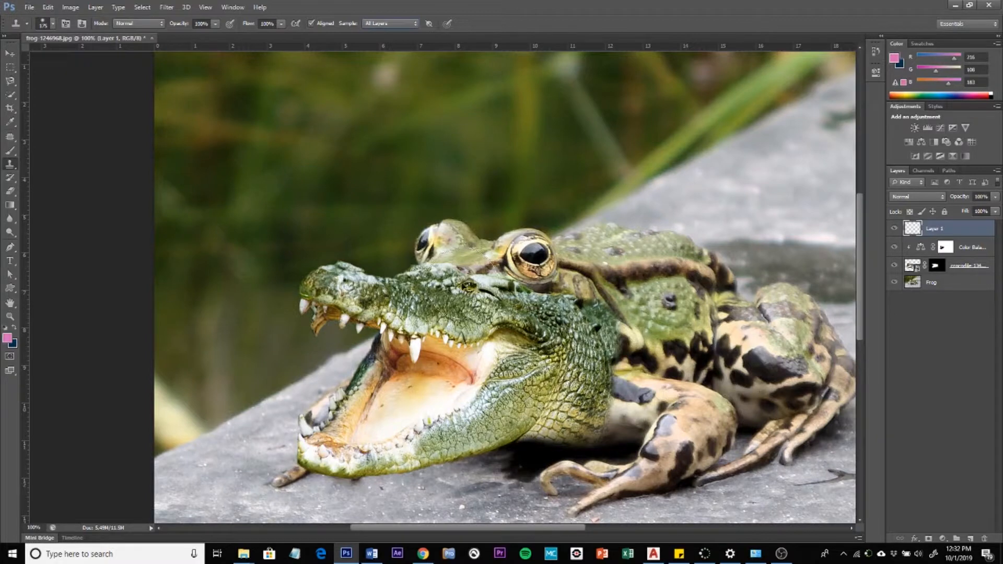
- Reduce the Clone Stamp brush to 70 px and sample the scales on the crocodile's snout
scroll(466, 265, up, 1)
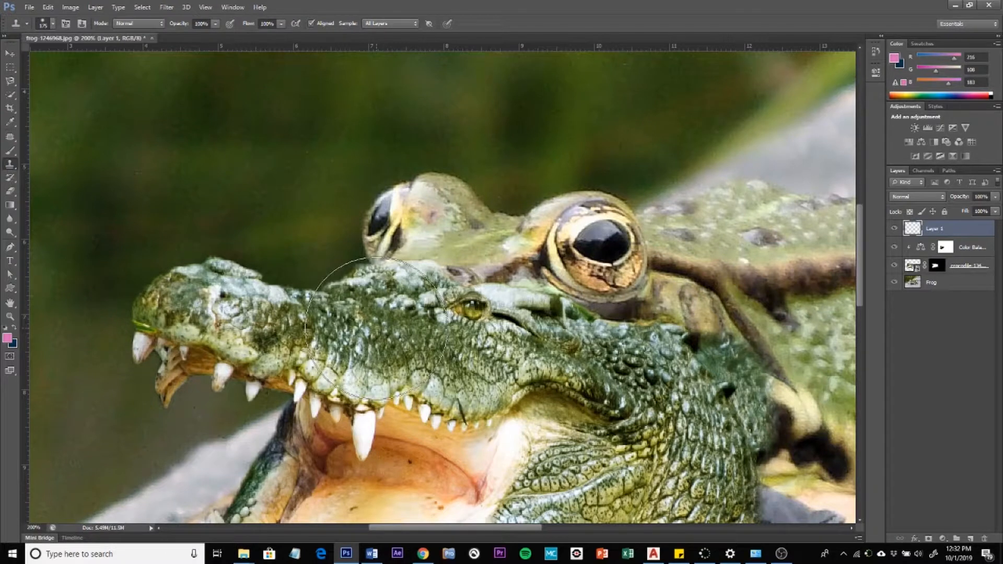
key(bracketleft)
key(bracketleft)
key(bracketleft)
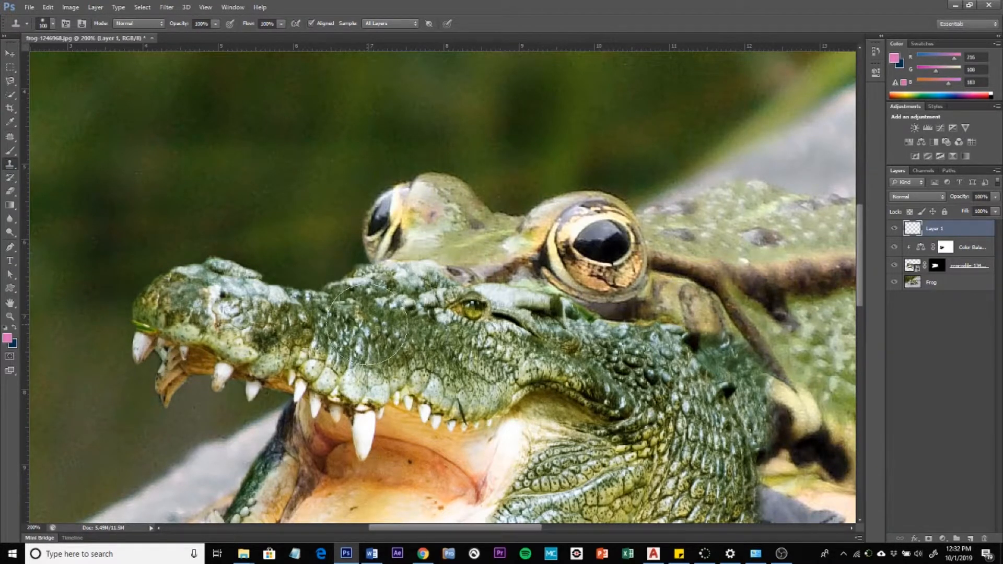
key(bracketleft)
key(bracketleft)
key(bracketleft)
key(alt)
key(alt)
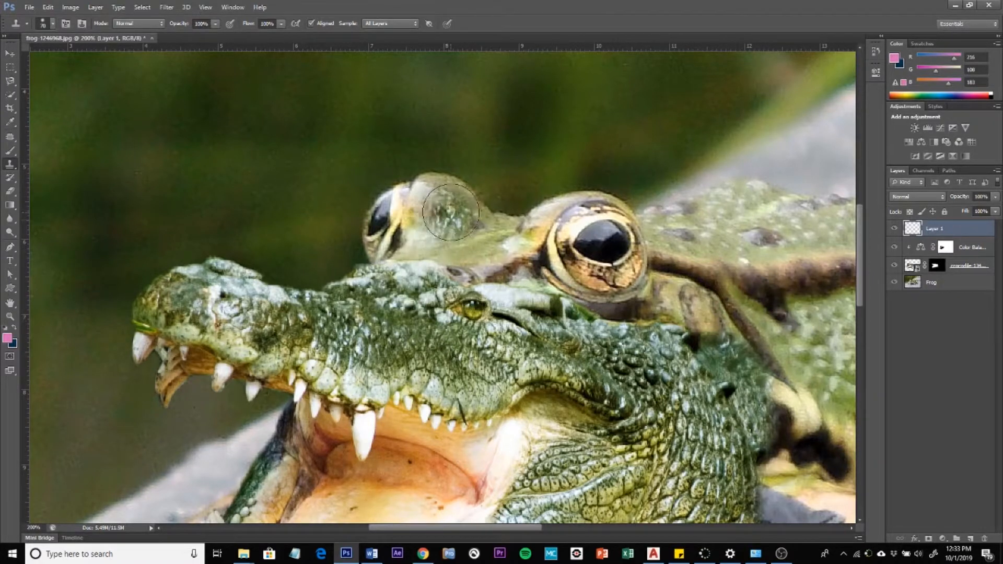
- Clone the sampled snout scales over the crocodile's own small eye and the pale ridge behind it
click(366, 146)
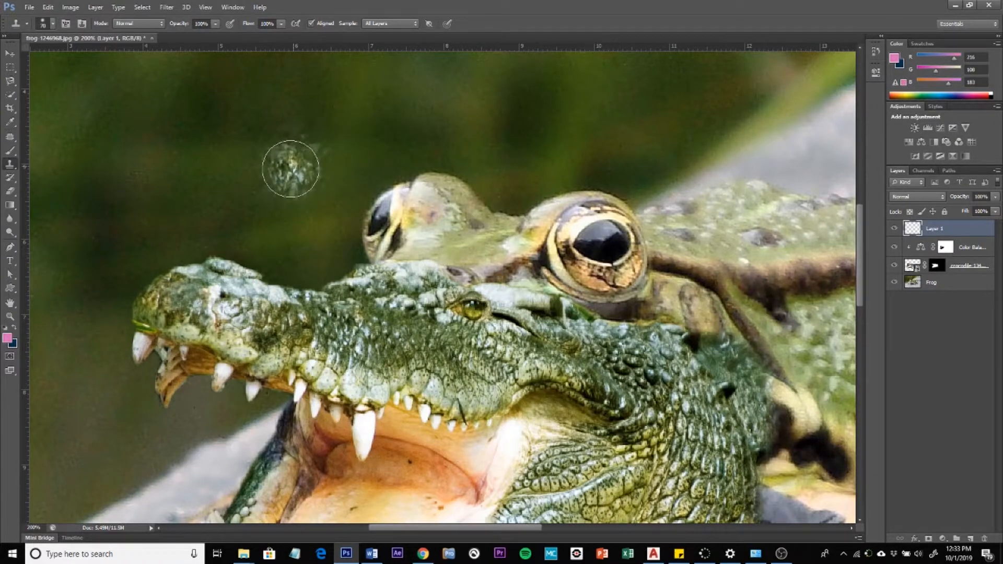
key(ctrl+z)
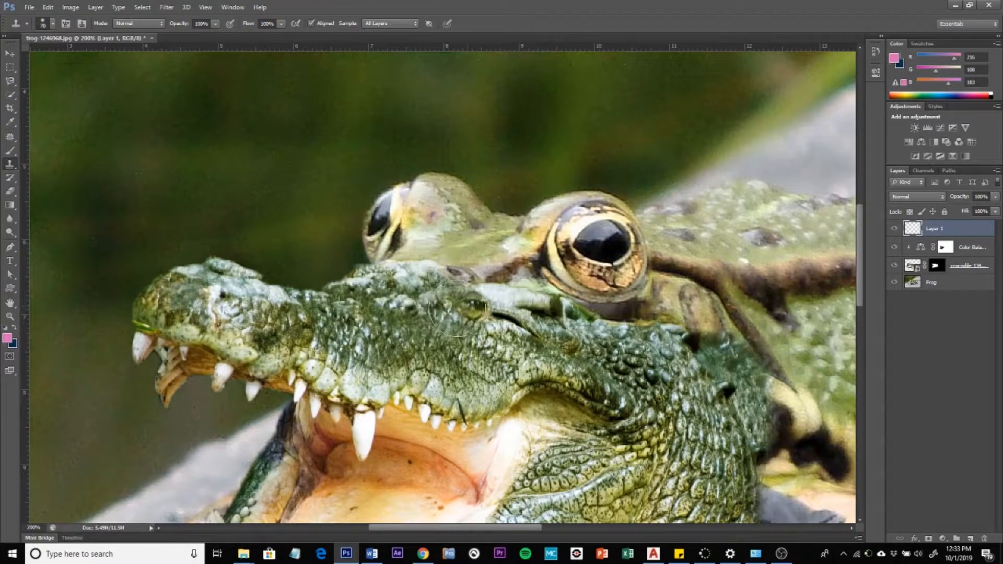
drag(438, 308, 469, 308)
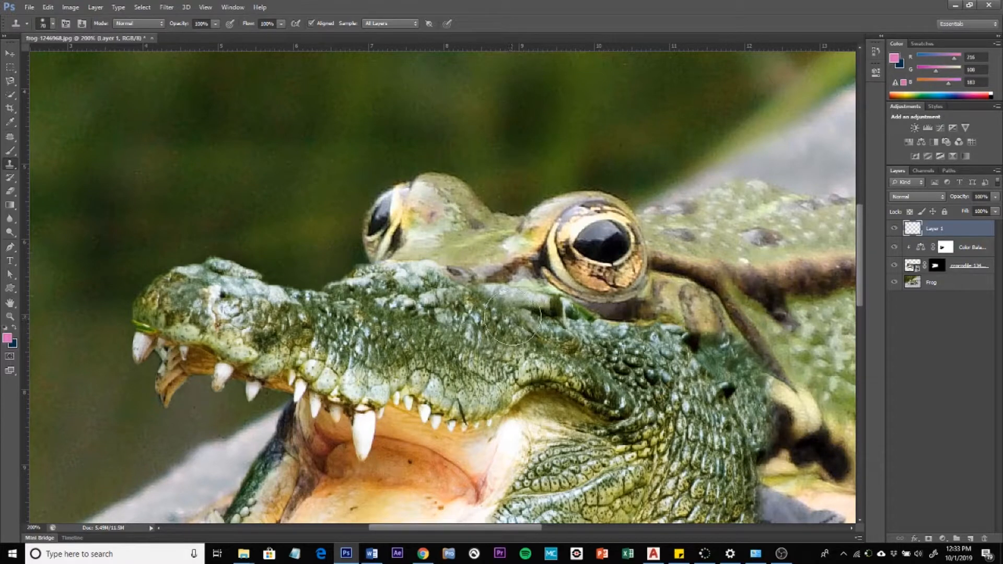
click(518, 315)
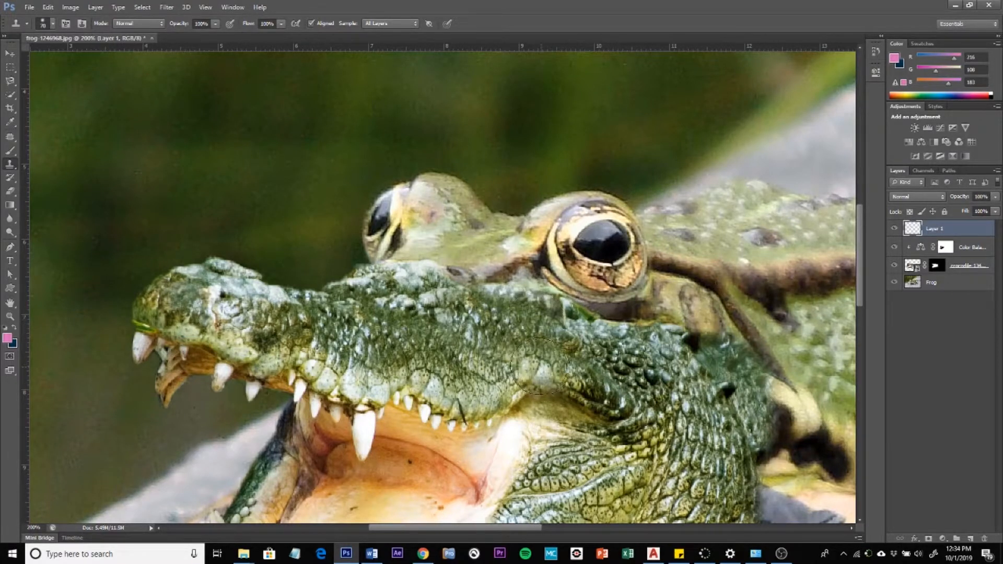
click(383, 349)
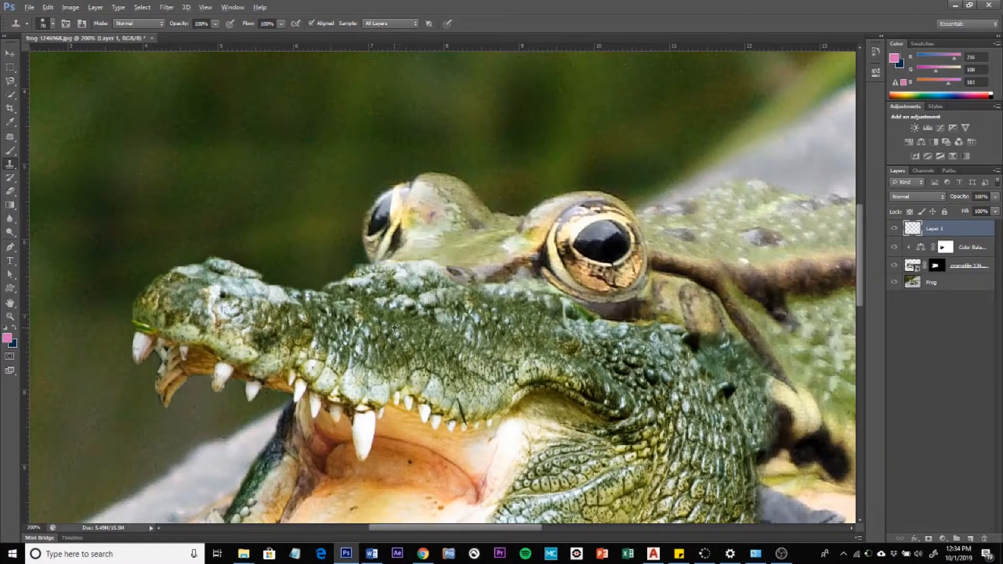
- Try cloning the crocodile's neck scales over the frog's skin between its eyes and onto the snout, and undo the stroke
drag(861, 254, 862, 270)
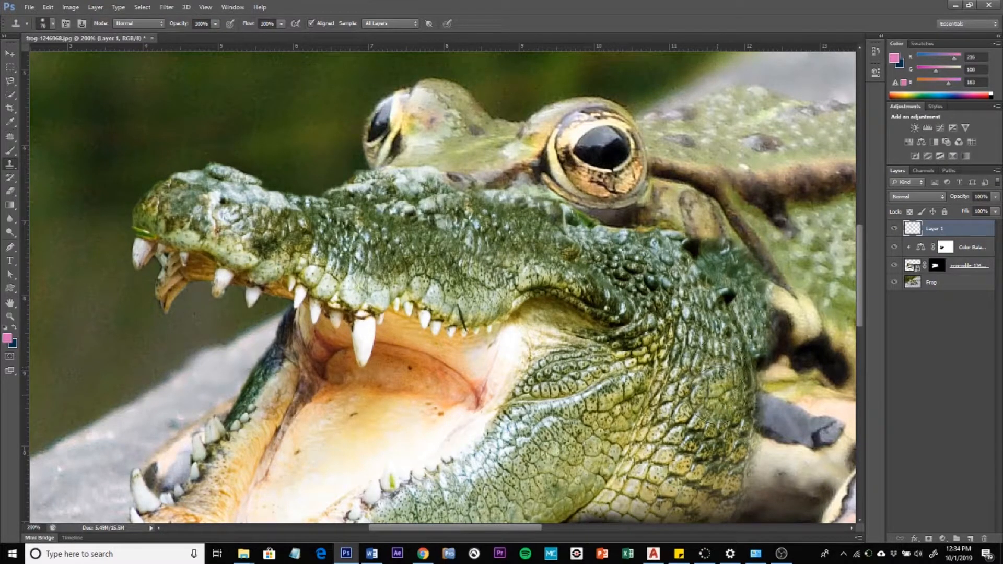
alt+click(708, 346)
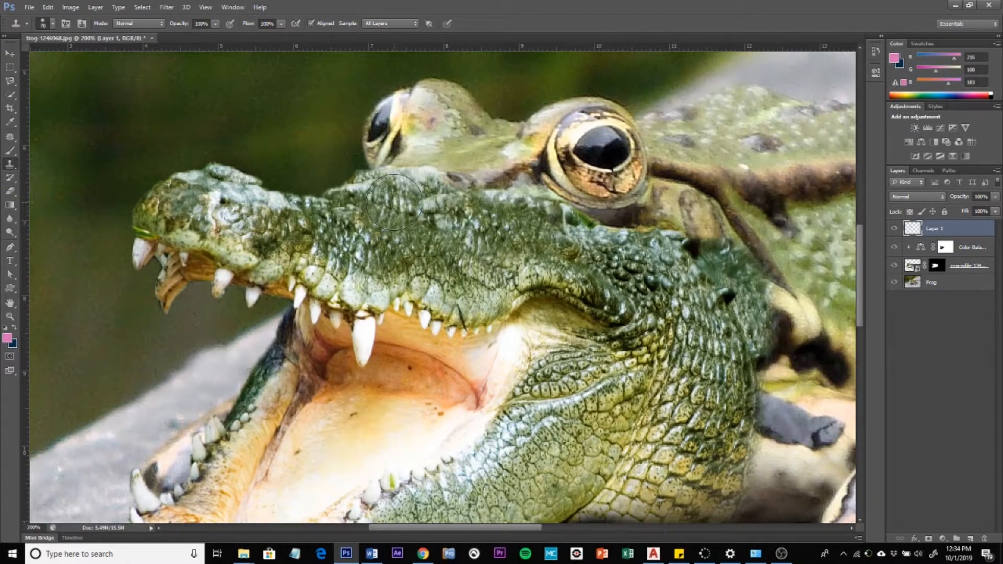
alt+click(718, 334)
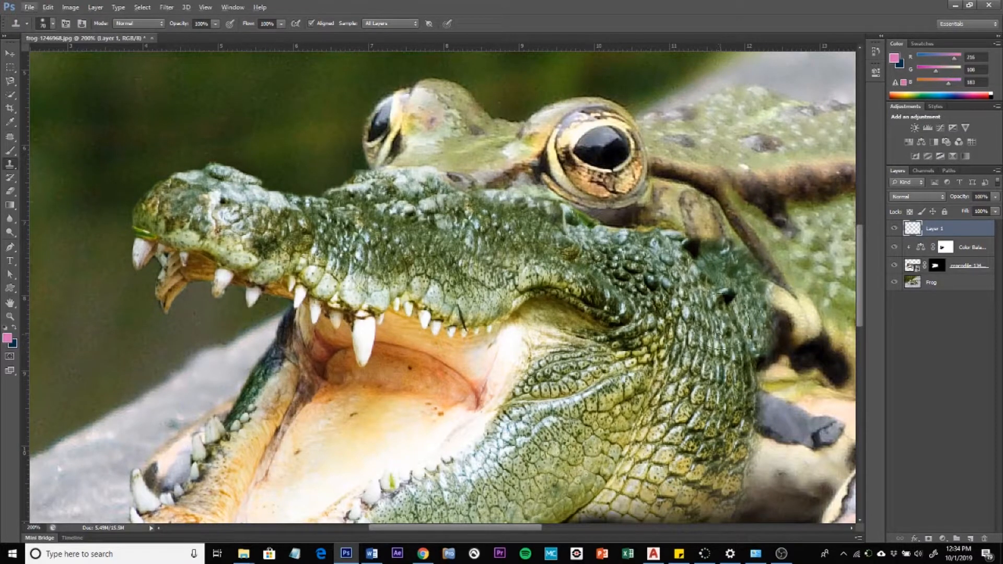
alt+click(730, 345)
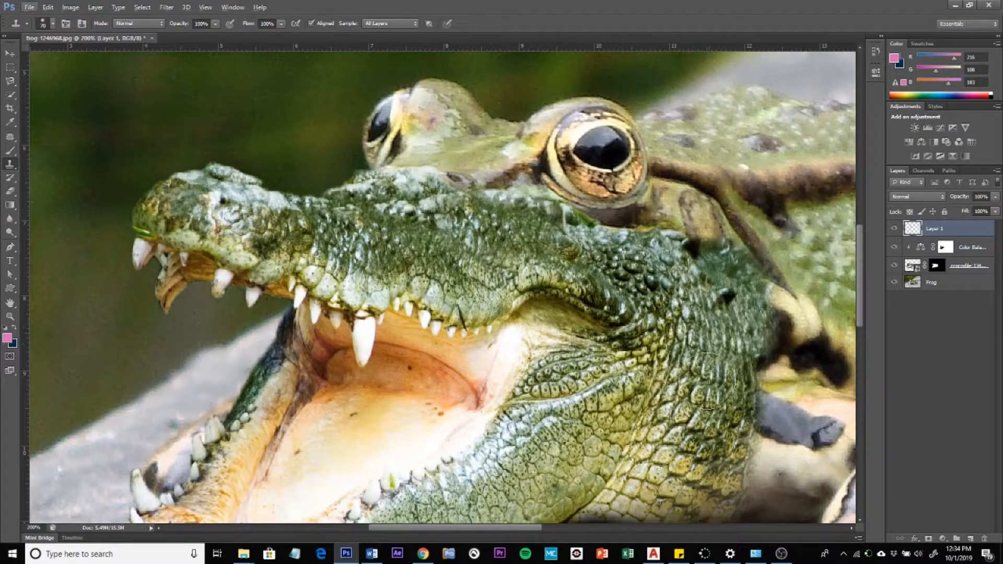
alt+click(724, 339)
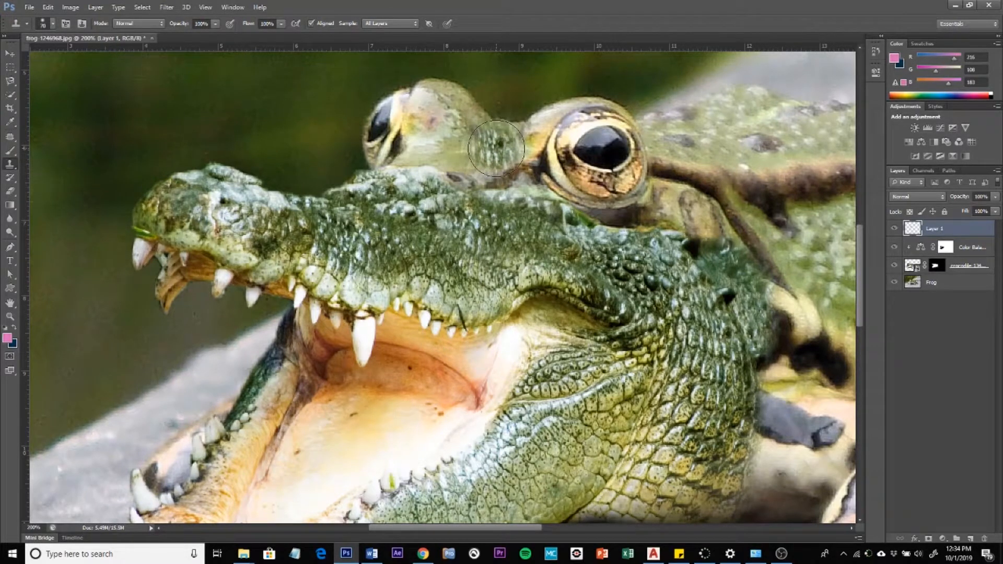
drag(497, 147, 395, 202)
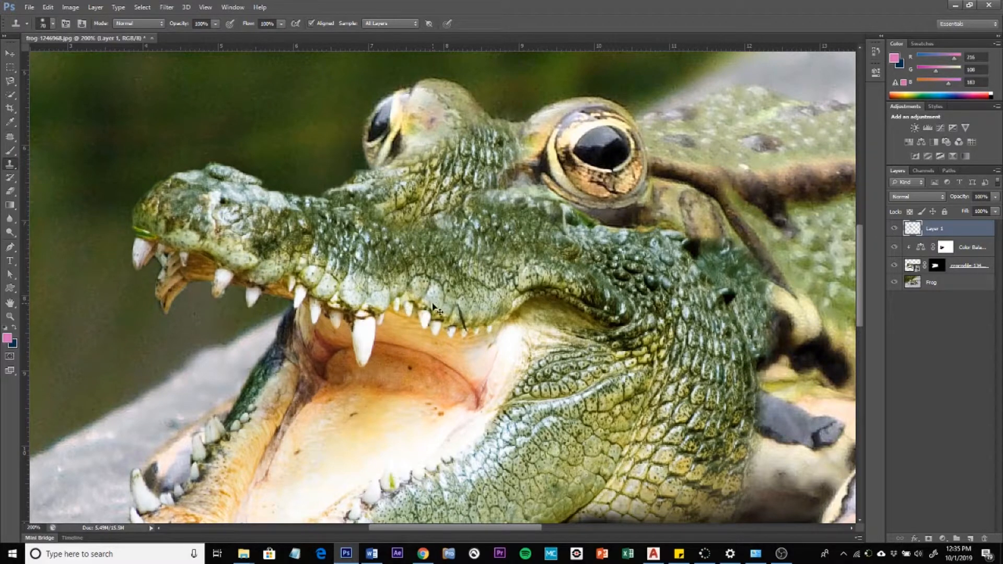
key(ctrl+z)
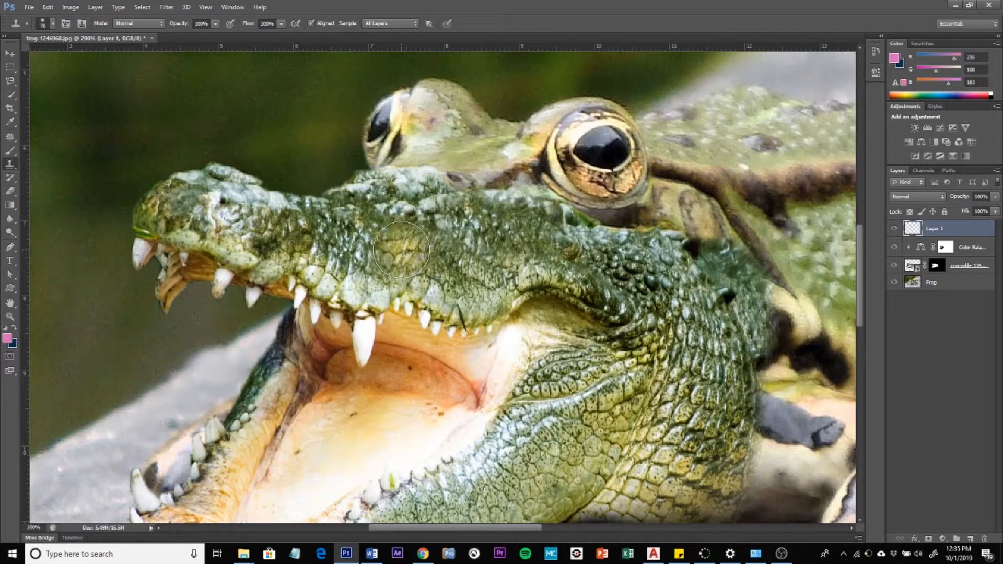
- Sample the crocodile's snout scales several times and clone them over the smooth frog skin between the snout and the frog's eyes
alt+click(402, 250)
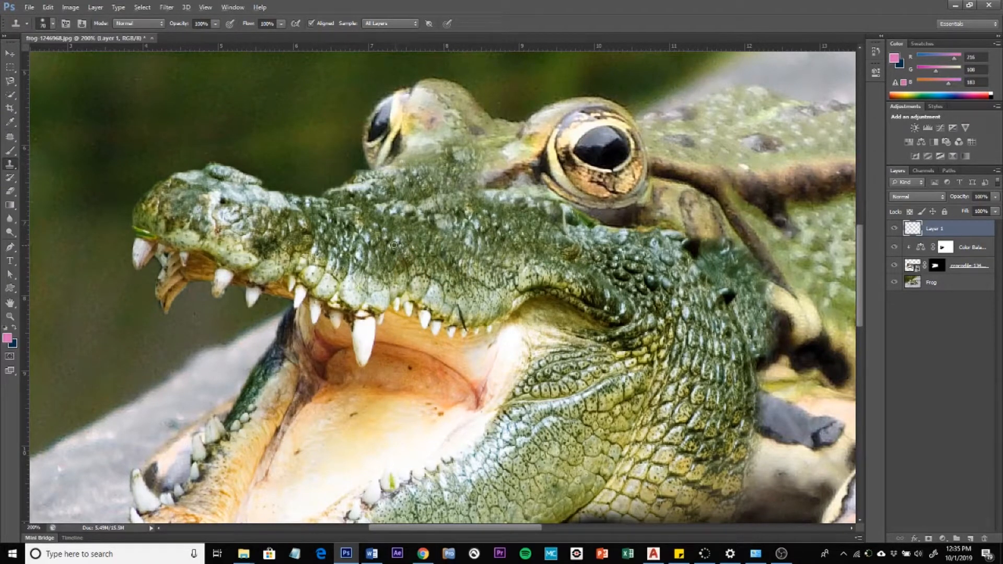
alt+click(410, 256)
drag(434, 219, 437, 167)
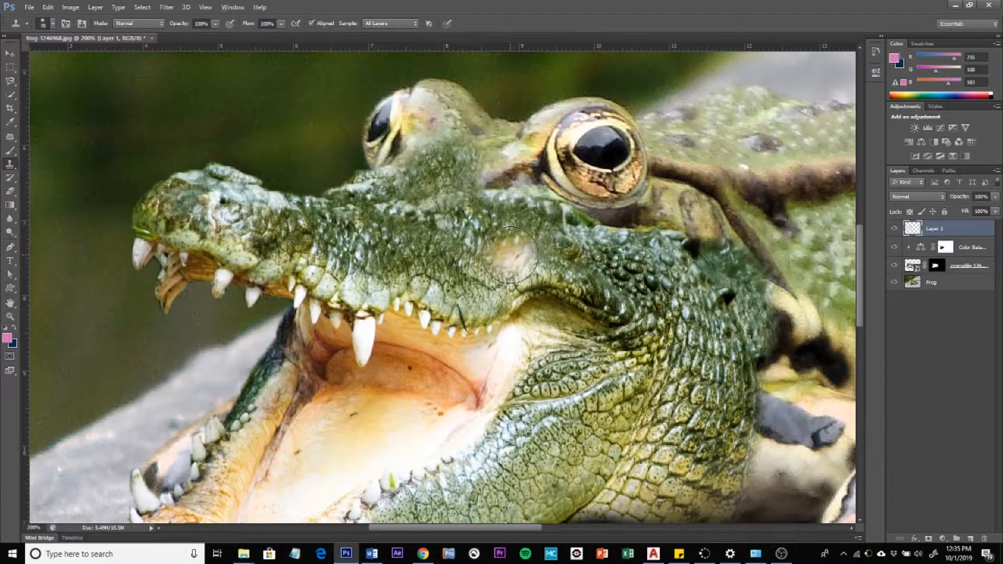
drag(512, 254, 511, 256)
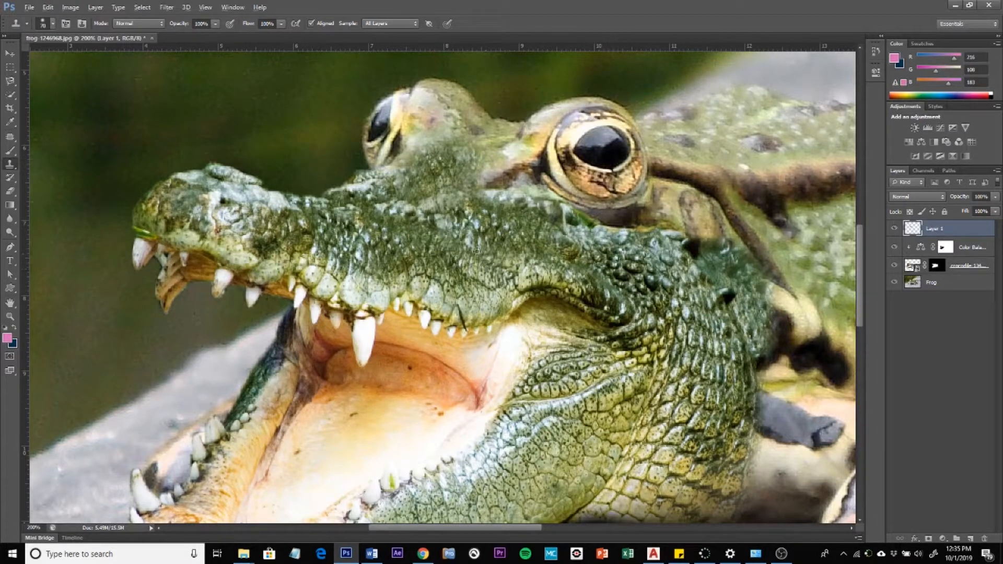
alt+click(384, 254)
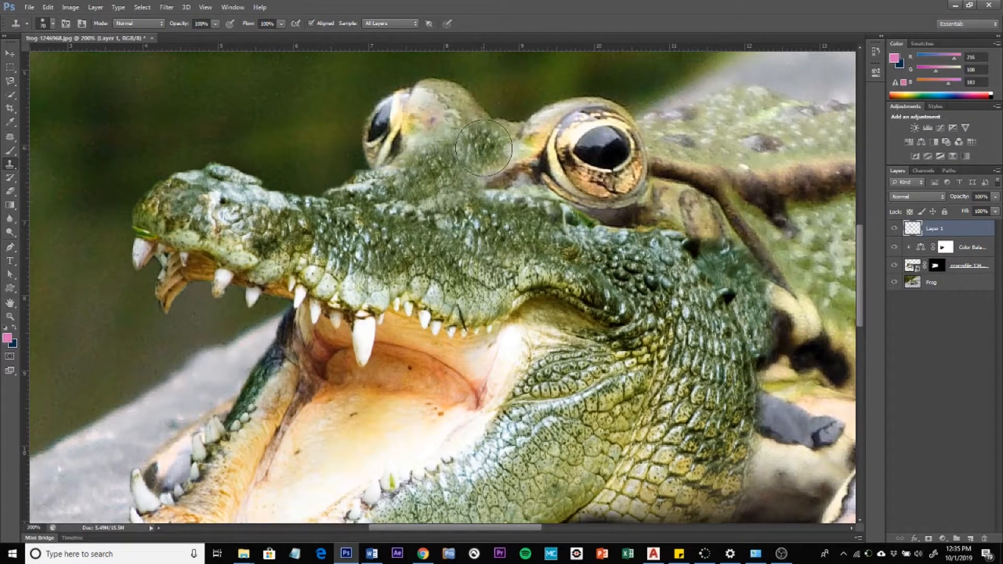
click(413, 311)
key(ctrl+minus)
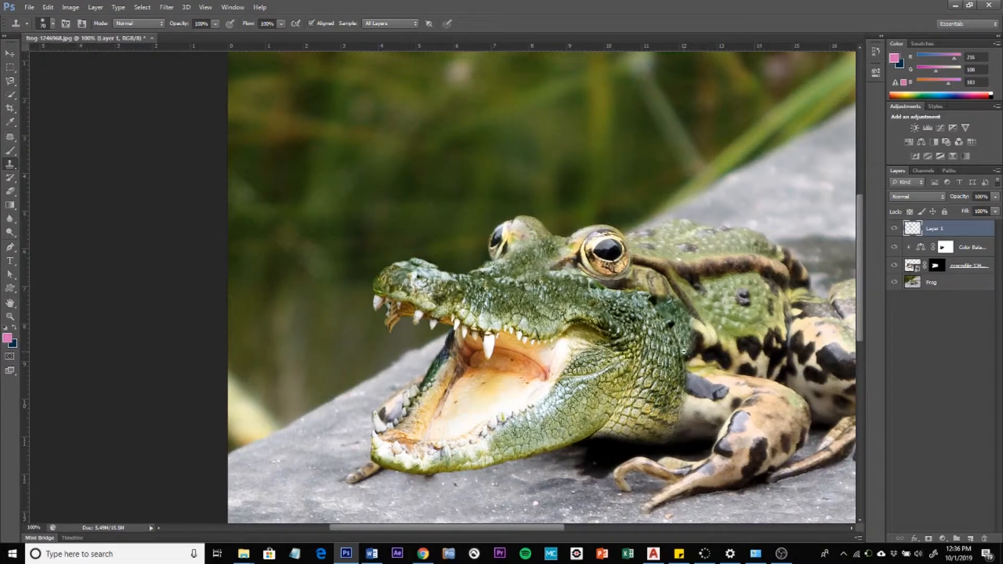
- Sample the crocodile's neck scales and clone them over the frog's pale chest skin between the neck and the front leg
key(ctrl+minus)
key(e)
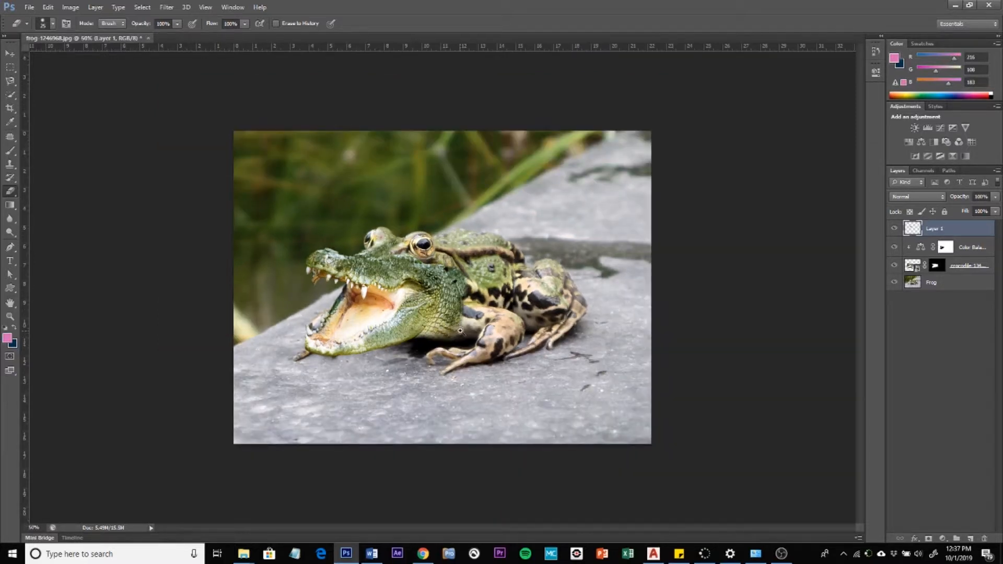
scroll(450, 331, up, 1)
scroll(460, 331, up, 2)
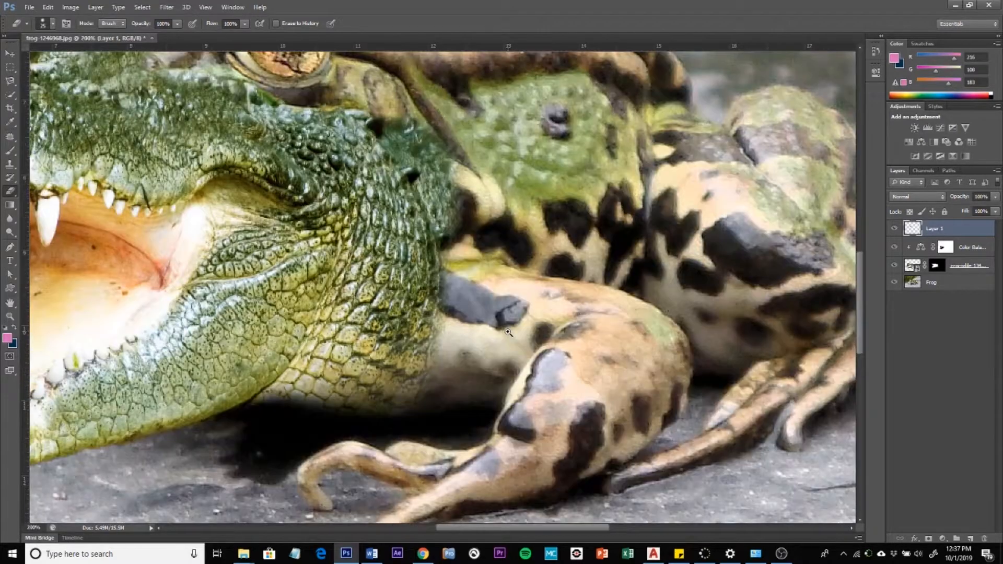
click(9, 164)
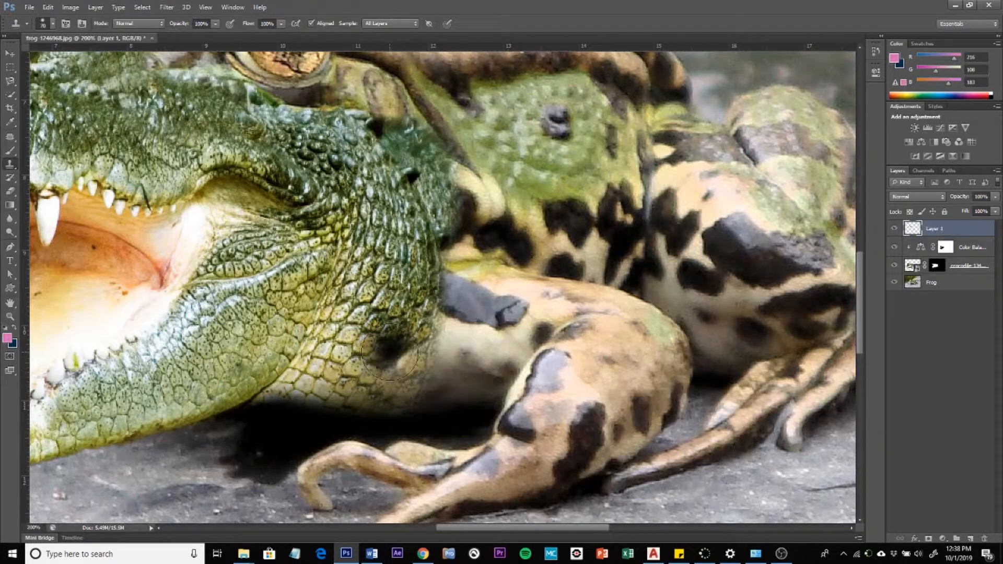
click(389, 351)
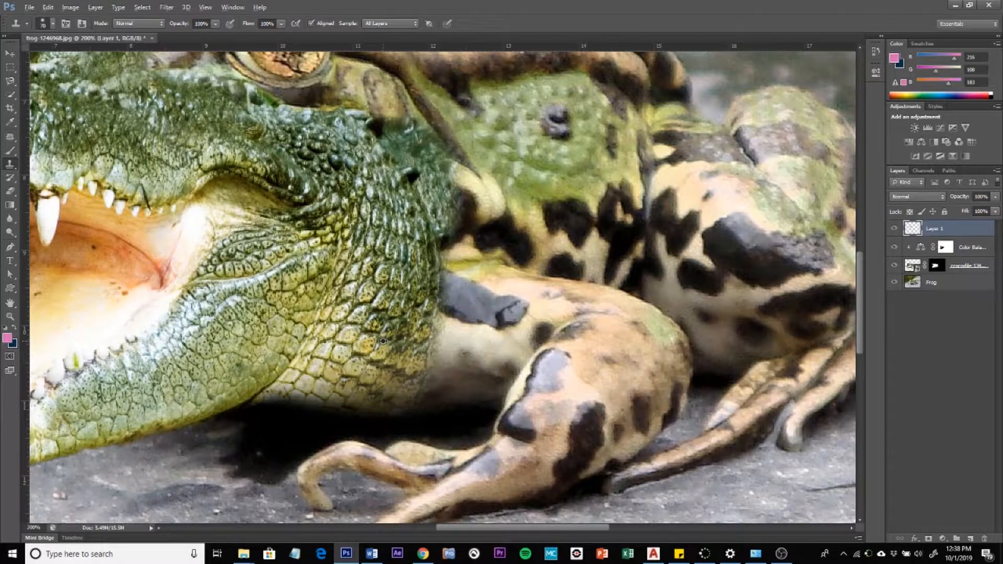
alt+click(362, 343)
mouse_move(423, 349)
mouse_down()
mouse_move(479, 360)
mouse_move(386, 374)
mouse_move(419, 378)
mouse_move(425, 357)
mouse_move(426, 380)
mouse_move(458, 380)
mouse_move(486, 358)
mouse_move(479, 350)
mouse_move(562, 296)
mouse_move(489, 357)
mouse_move(314, 361)
mouse_move(350, 357)
mouse_up()
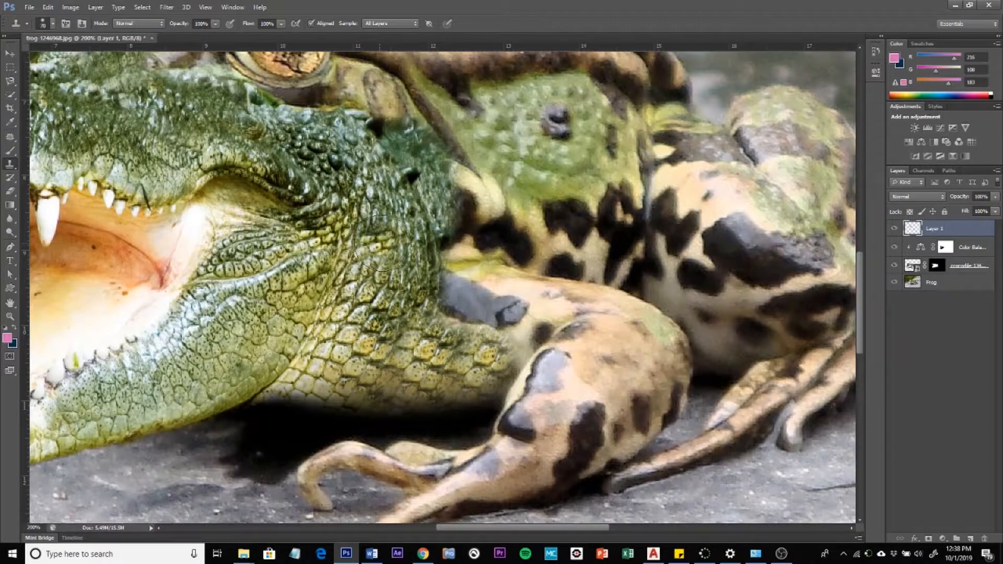
- Sample the crocodile's neck scales again and clone them down the outer edge of the frog's bent front leg
alt+click(408, 268)
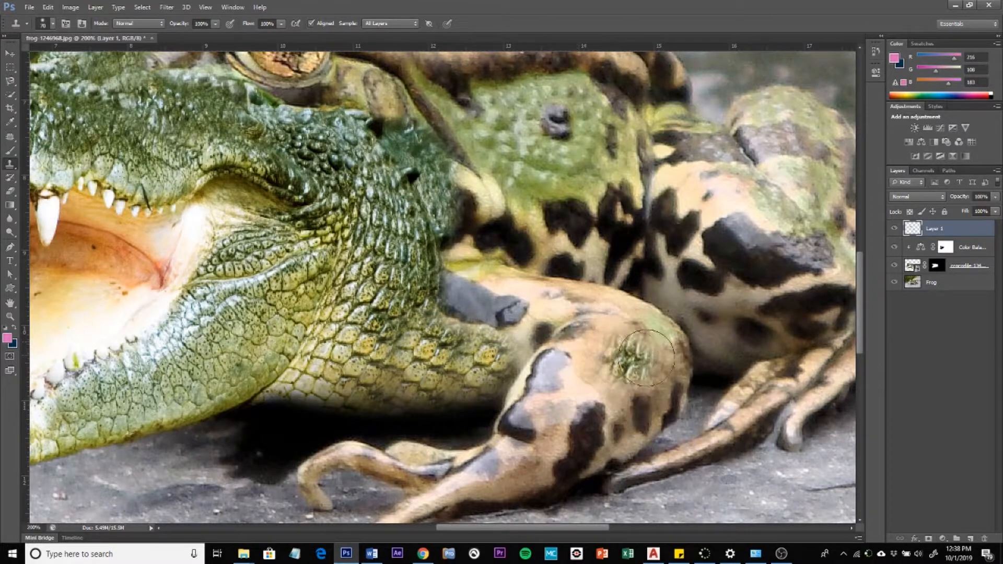
mouse_move(647, 347)
mouse_down()
mouse_move(662, 361)
mouse_move(660, 378)
mouse_up()
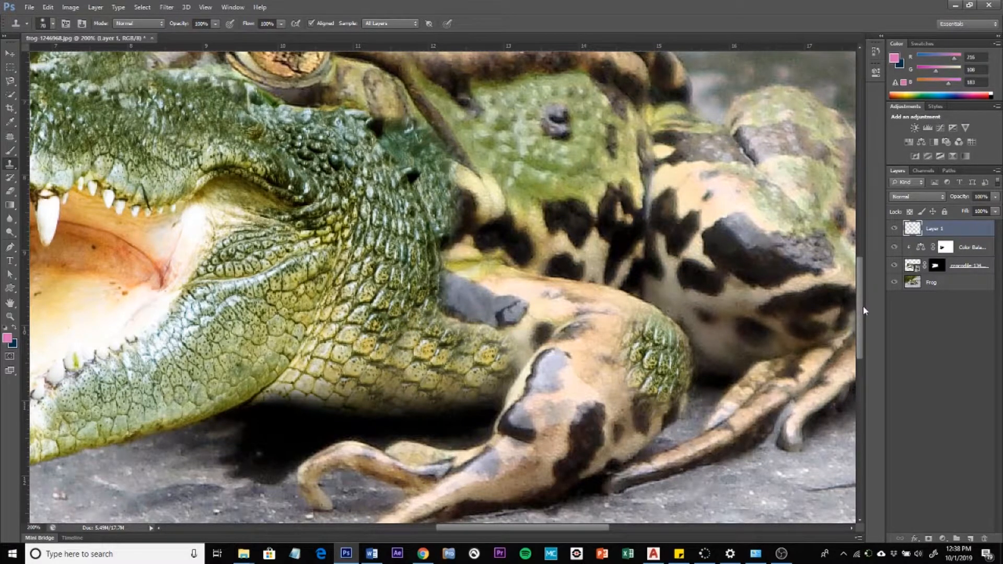
drag(863, 310, 863, 319)
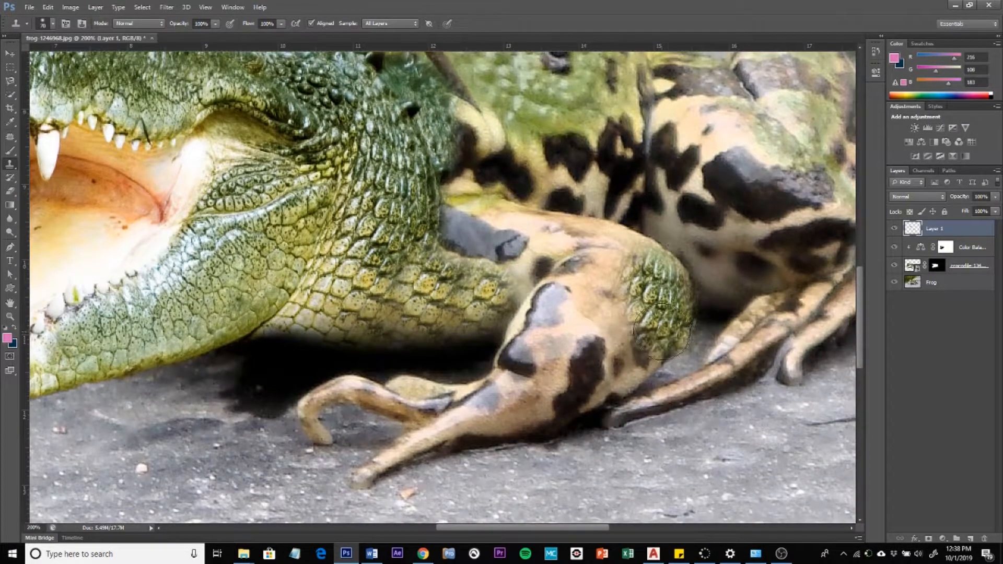
drag(656, 334, 606, 367)
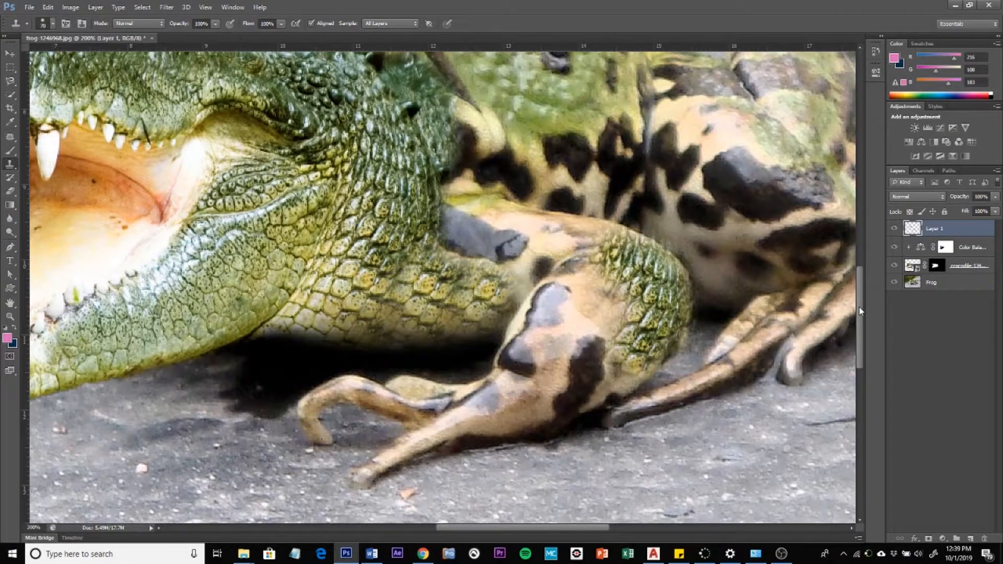
drag(860, 308, 860, 302)
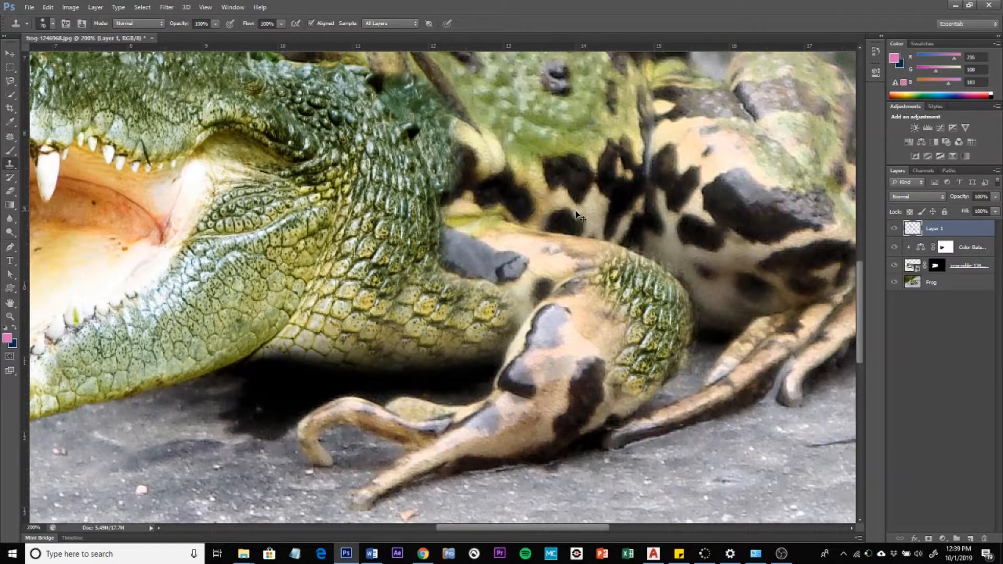
key(ctrl+minus)
key(ctrl+minus)
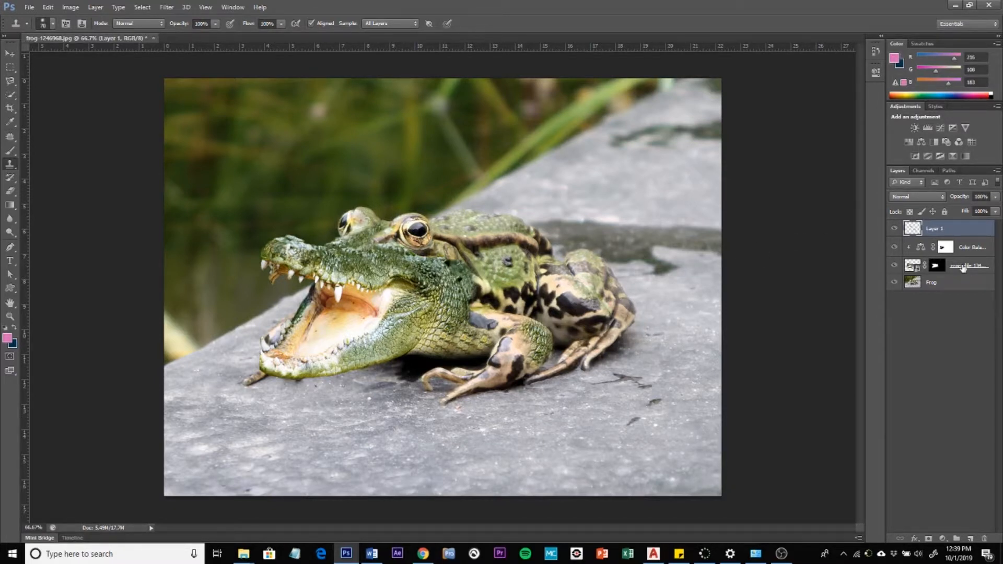
click(963, 267)
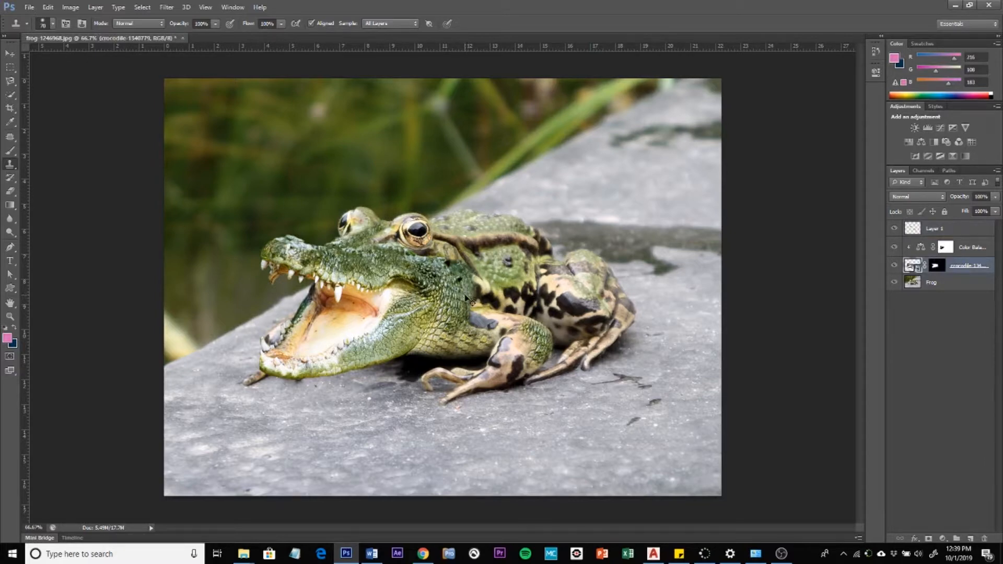
scroll(465, 294, up, 2)
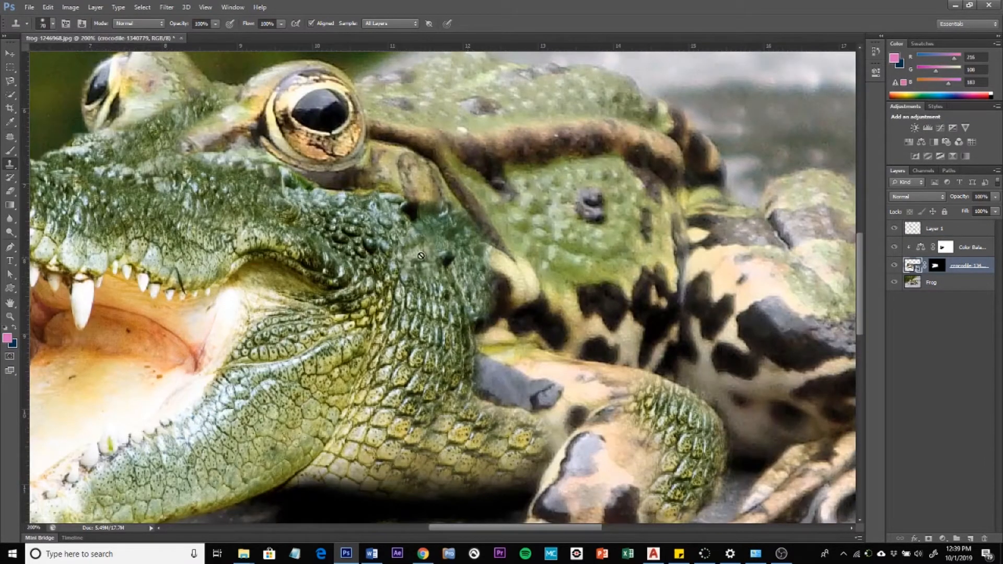
drag(422, 255, 450, 240)
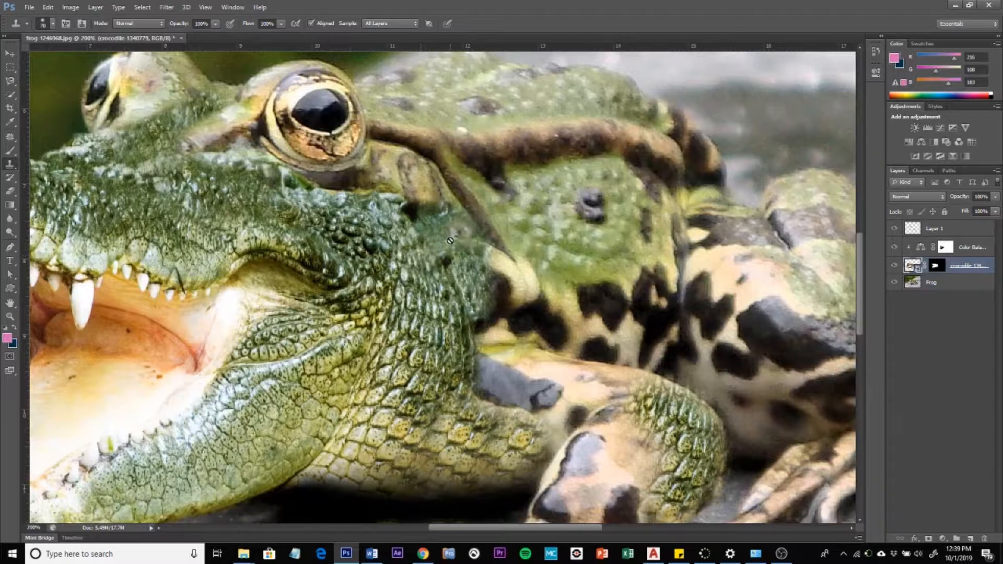
- Paint black on the crocodile layer's mask with a smaller brush to reveal the frog's dark patch where the neck meets the front leg
click(937, 267)
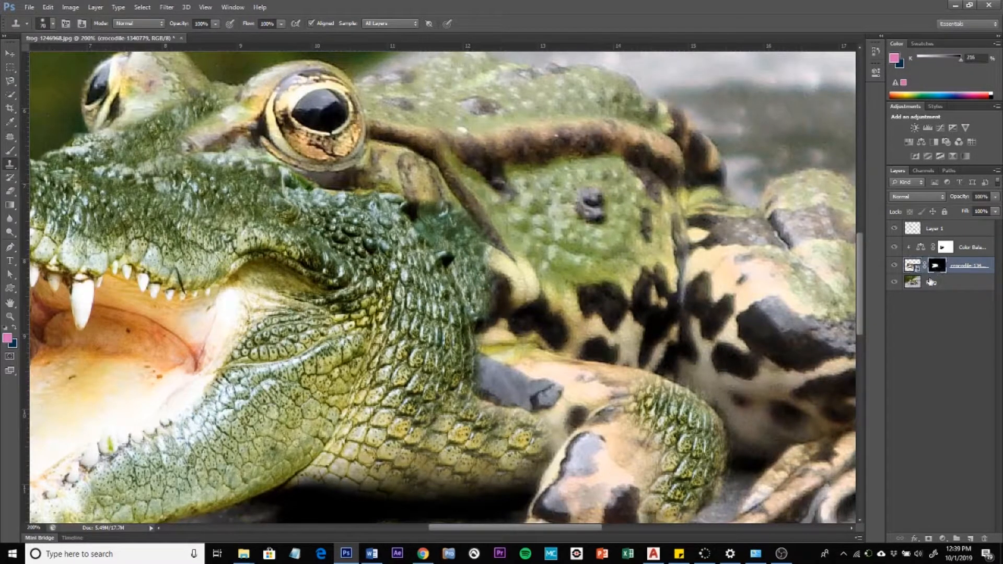
drag(464, 362, 436, 353)
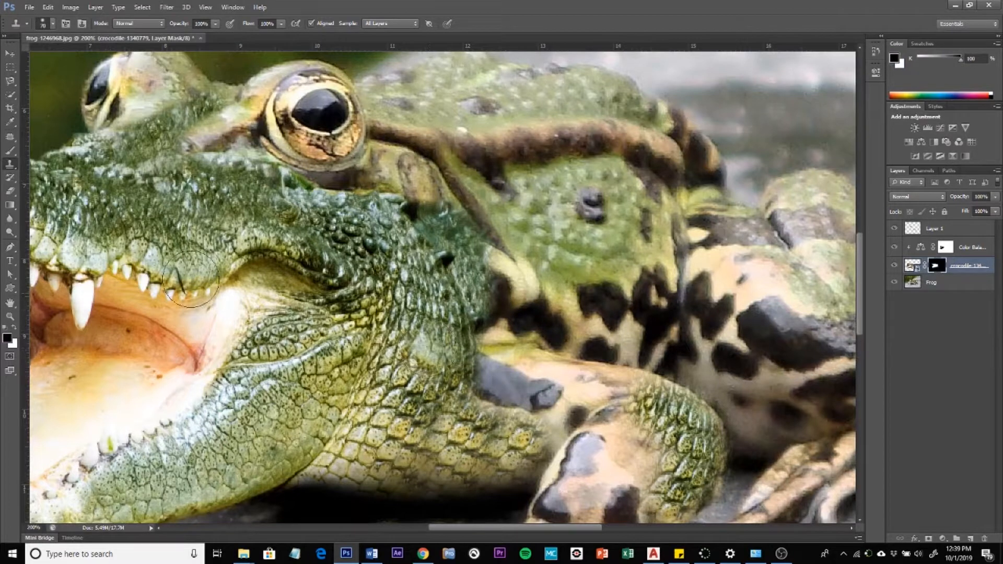
click(9, 151)
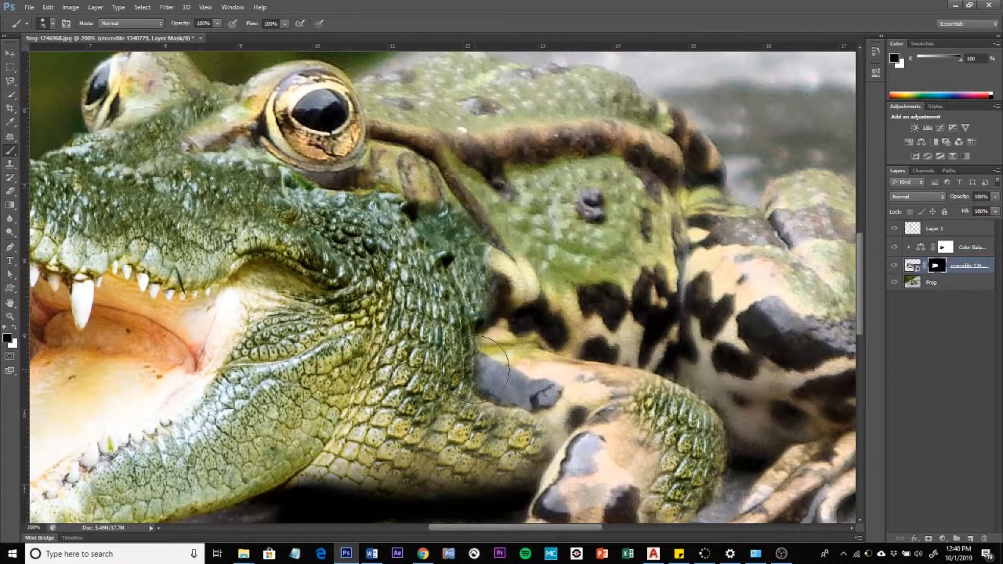
key(bracketleft)
key(bracketleft)
key(bracketleft)
drag(482, 364, 463, 358)
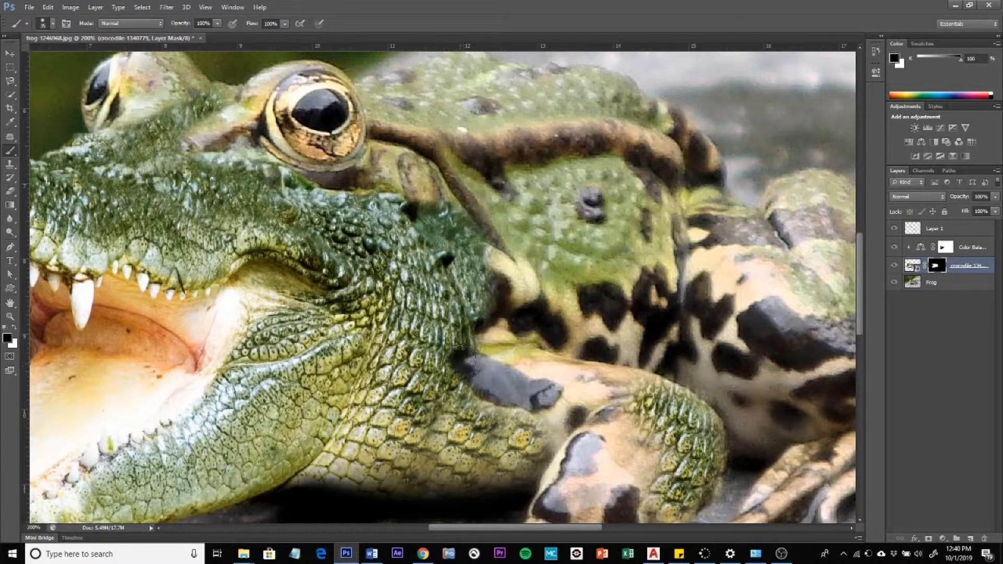
- Lower the crocodile layer's opacity to about 61% and mask out its skin over the frog's eardrum, pale cheek stripe and dark shoulder markings
click(981, 268)
click(998, 198)
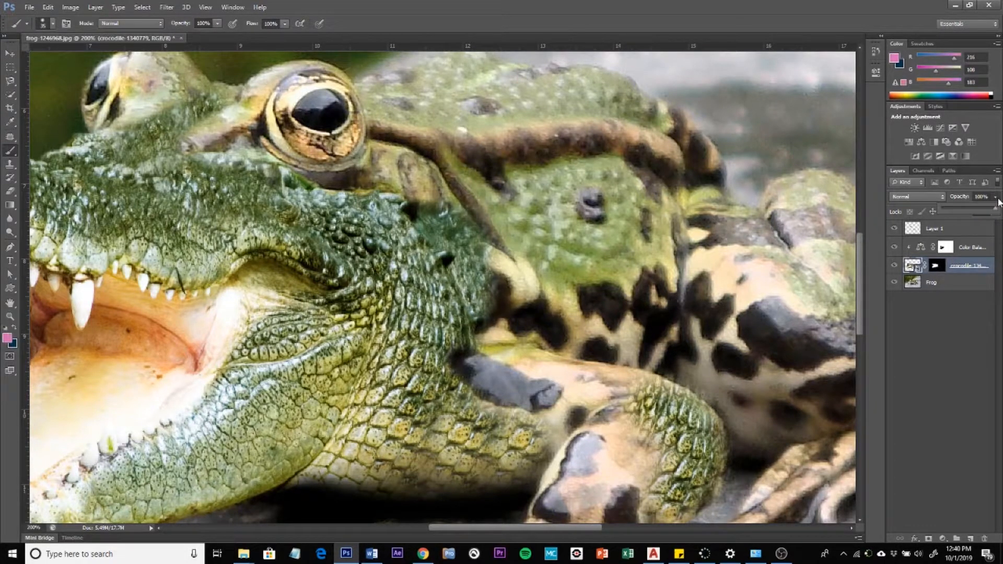
drag(998, 211, 978, 211)
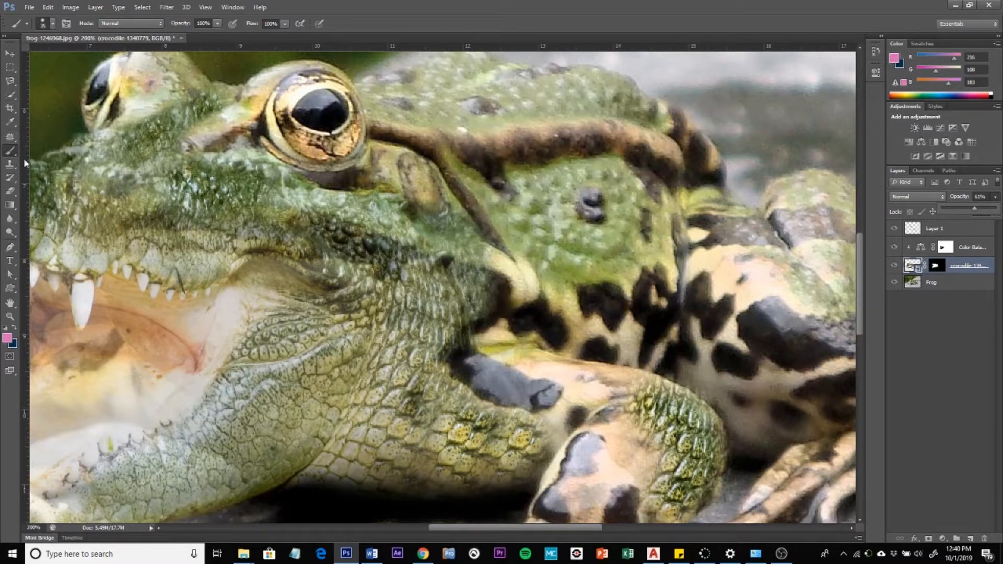
click(940, 266)
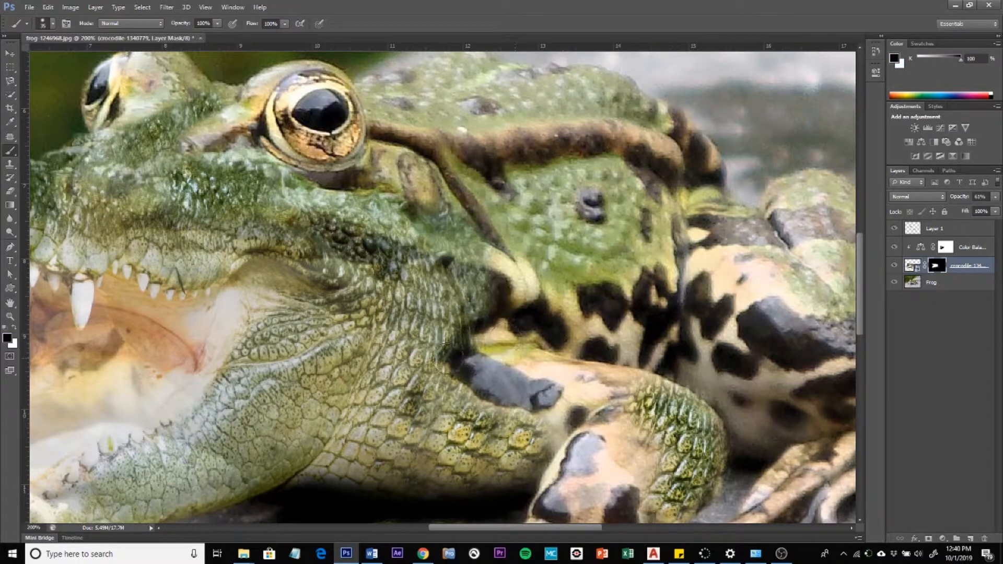
mouse_move(461, 352)
mouse_down()
mouse_move(515, 314)
mouse_move(517, 282)
mouse_move(502, 261)
mouse_move(415, 248)
mouse_move(522, 276)
mouse_up()
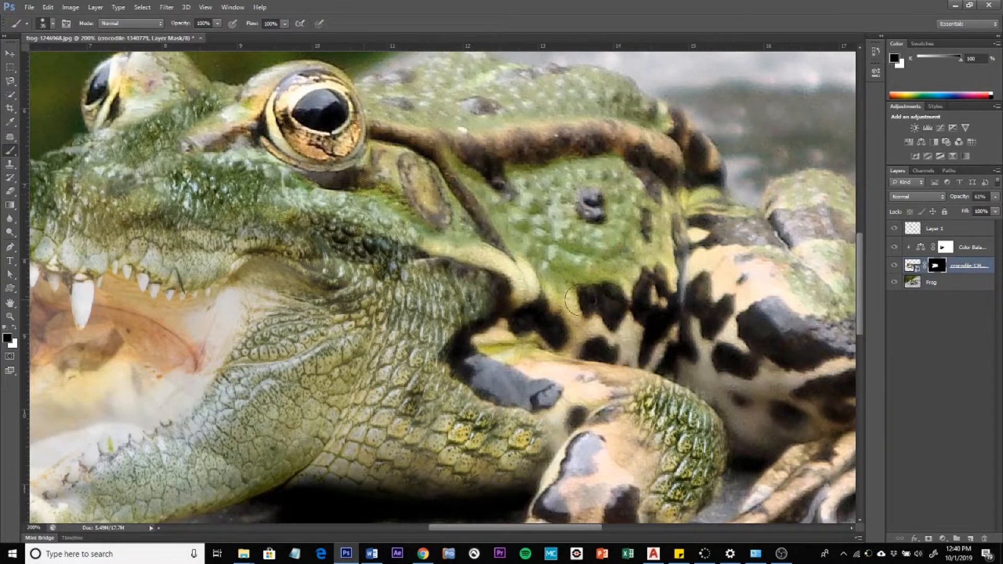
mouse_move(490, 270)
mouse_down()
mouse_move(347, 203)
mouse_move(492, 232)
mouse_move(549, 257)
mouse_up()
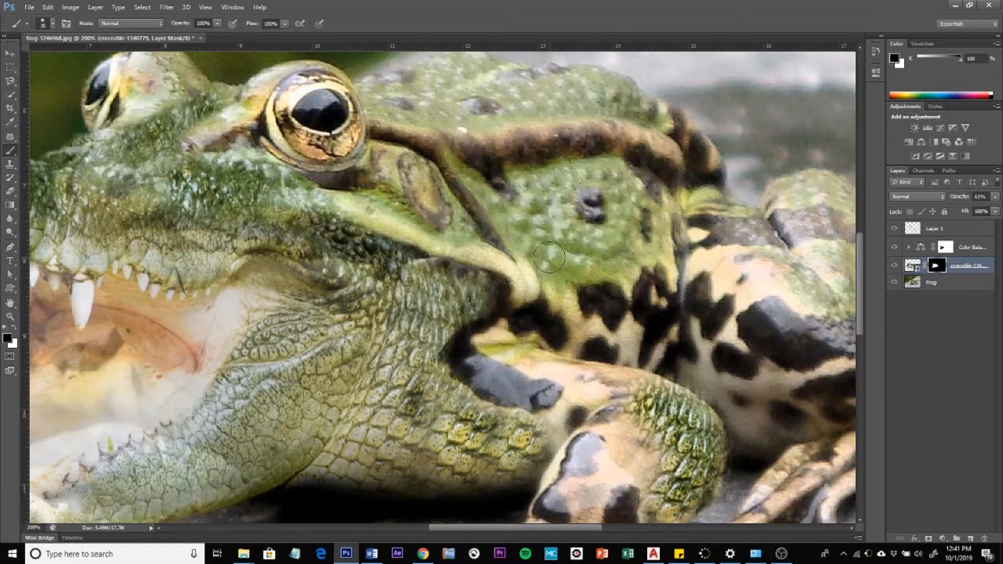
mouse_move(550, 257)
mouse_down()
mouse_move(522, 266)
mouse_move(428, 248)
mouse_move(426, 259)
mouse_move(447, 281)
mouse_move(513, 293)
mouse_move(543, 291)
mouse_move(572, 270)
mouse_move(536, 283)
mouse_move(458, 267)
mouse_move(438, 250)
mouse_move(486, 258)
mouse_up()
- Restore the crocodile layer's opacity to 100%
click(996, 201)
drag(979, 213, 999, 212)
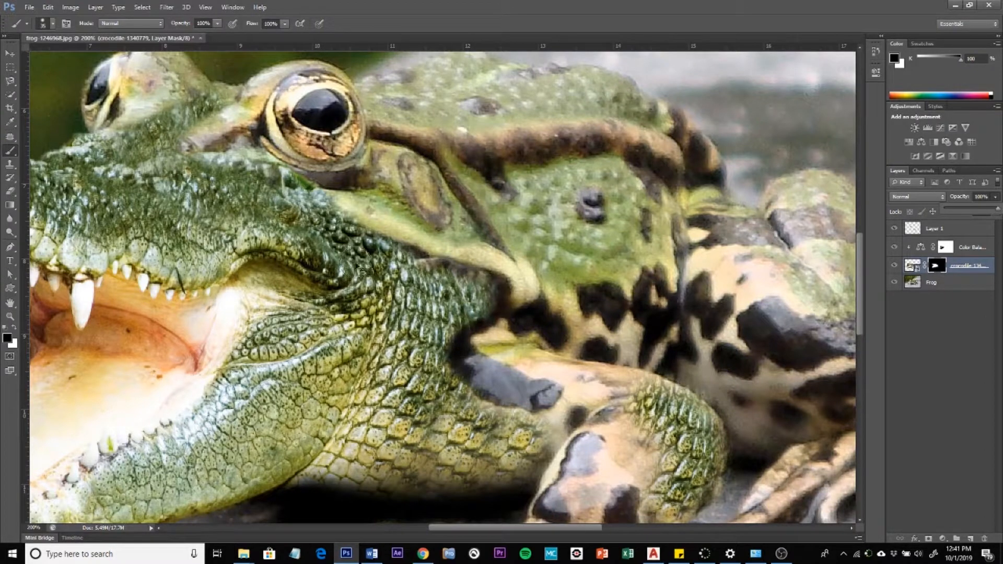
scroll(391, 286, down, 1)
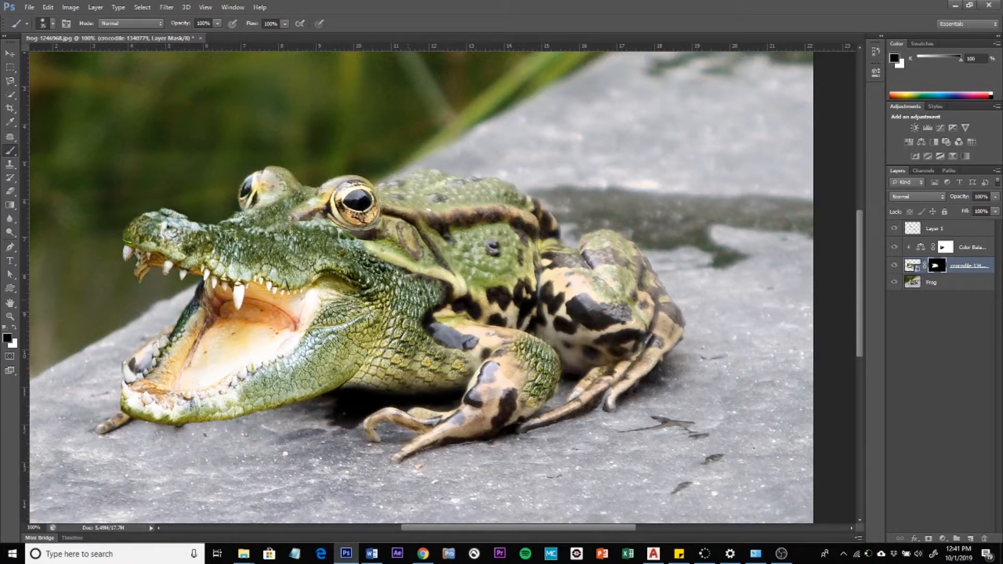
- On Layer 1, clone crocodile neck scales over the frog's green side around the dark bump, resampling the neck between strokes
key(alt)
click(9, 164)
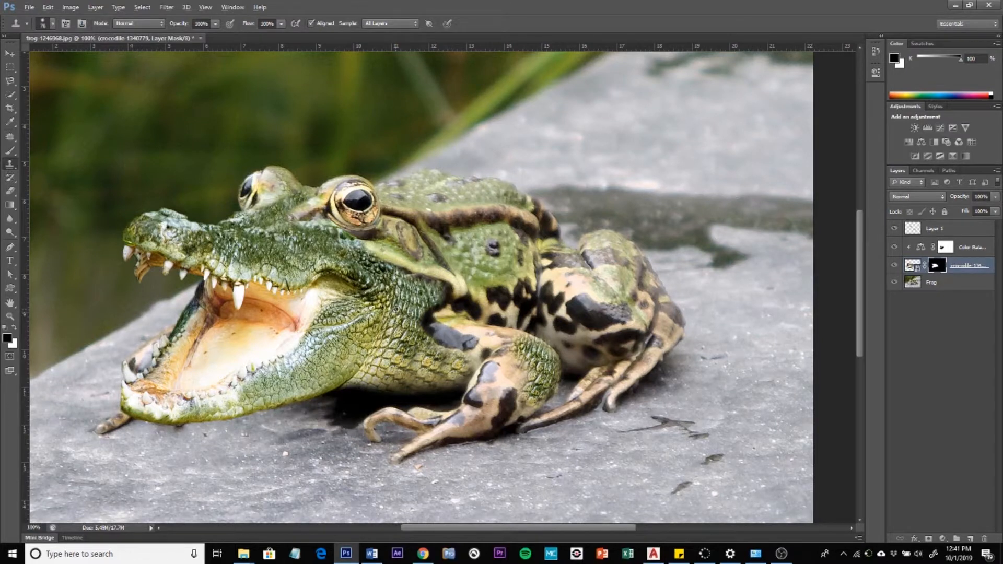
click(941, 231)
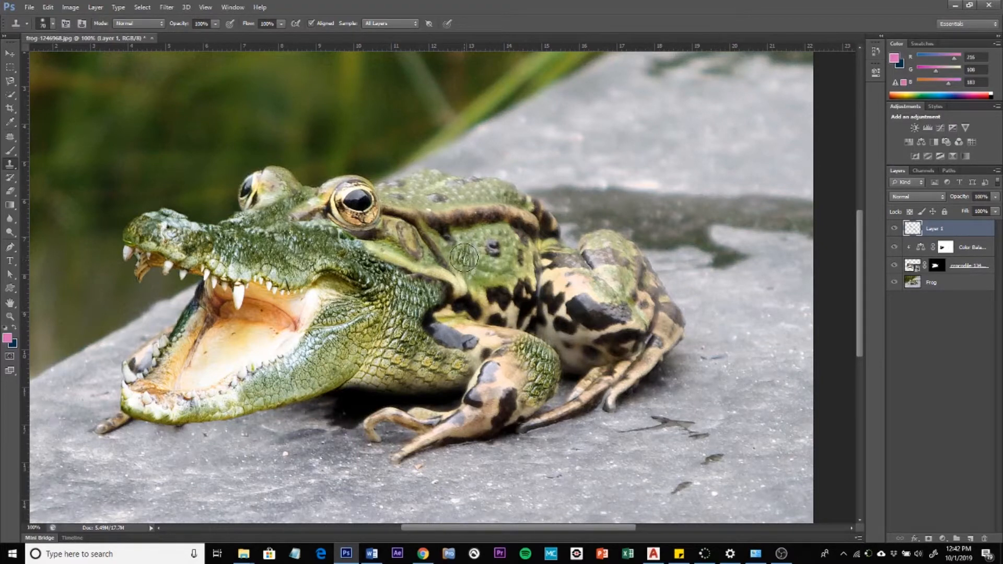
mouse_move(464, 257)
mouse_down()
mouse_move(473, 243)
mouse_move(500, 240)
mouse_up()
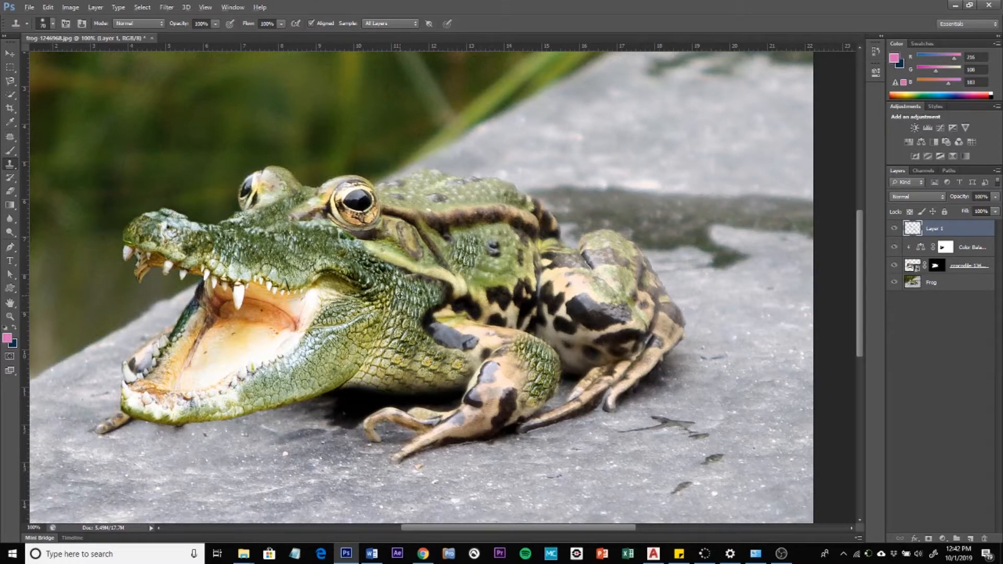
drag(483, 270, 502, 270)
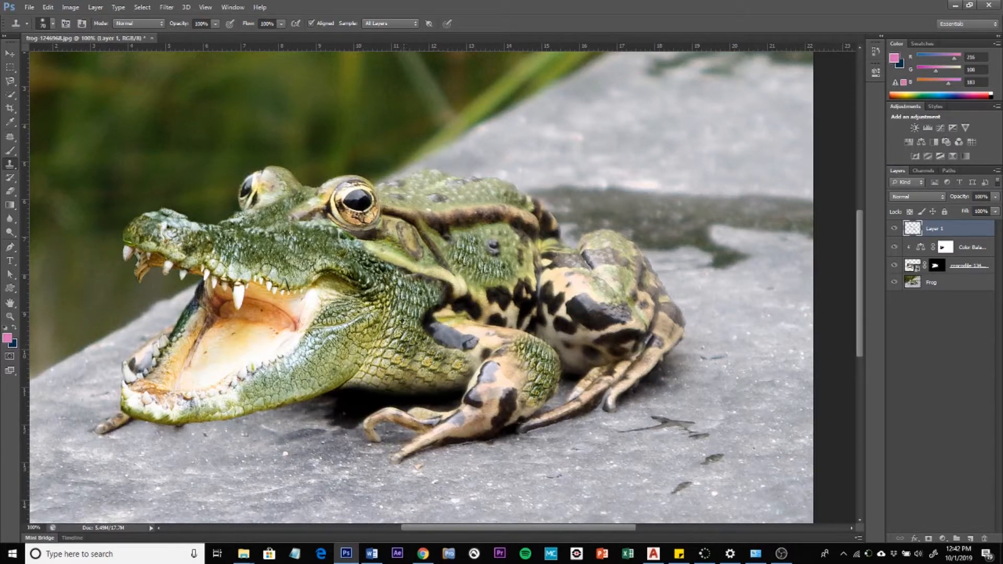
alt+click(412, 293)
drag(461, 244, 504, 236)
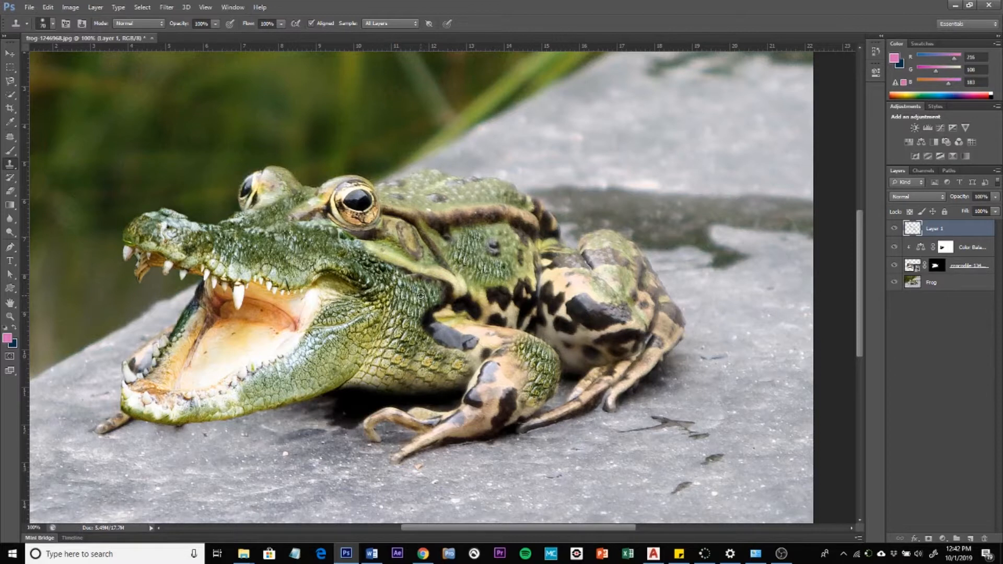
drag(498, 242, 508, 236)
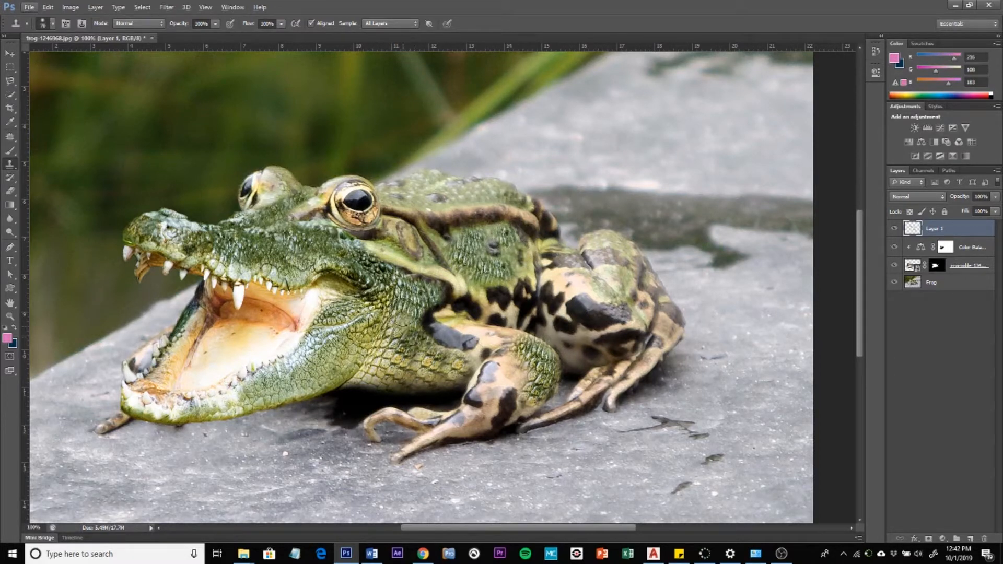
alt+click(400, 290)
click(518, 254)
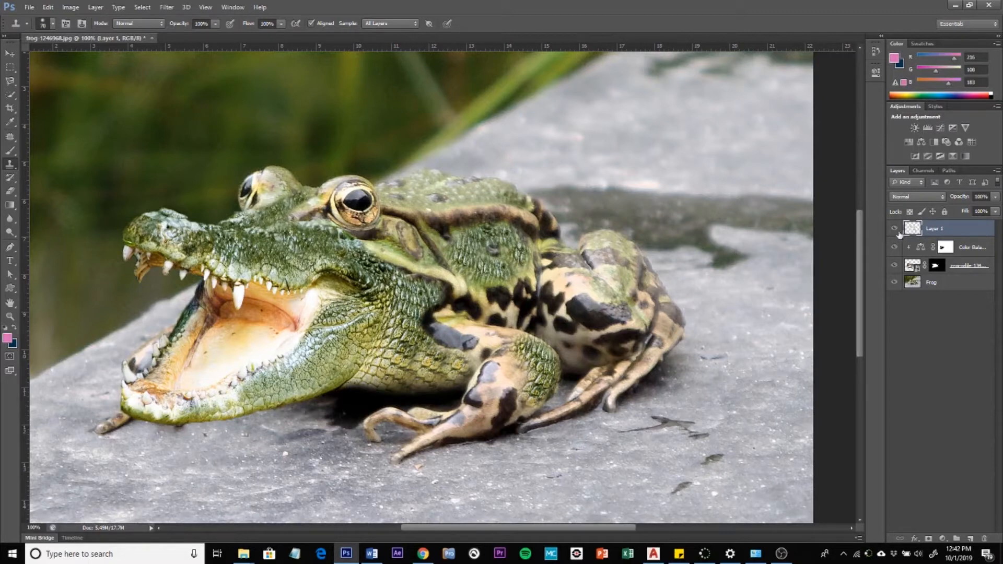
- Hide the Color Balance, crocodile and Frog layers and erase the stray cloned spot above the side patch on Layer 1
click(895, 248)
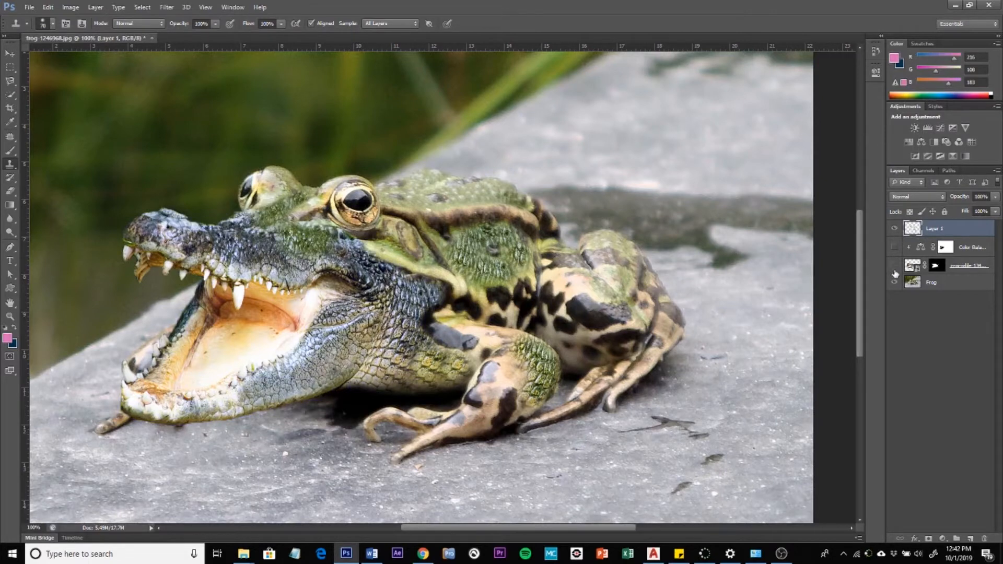
click(894, 283)
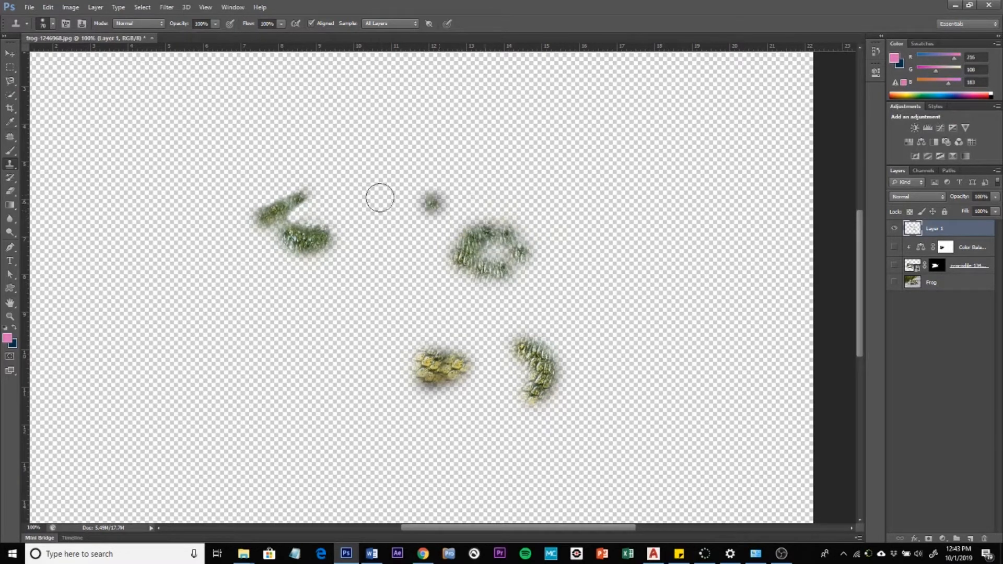
click(11, 192)
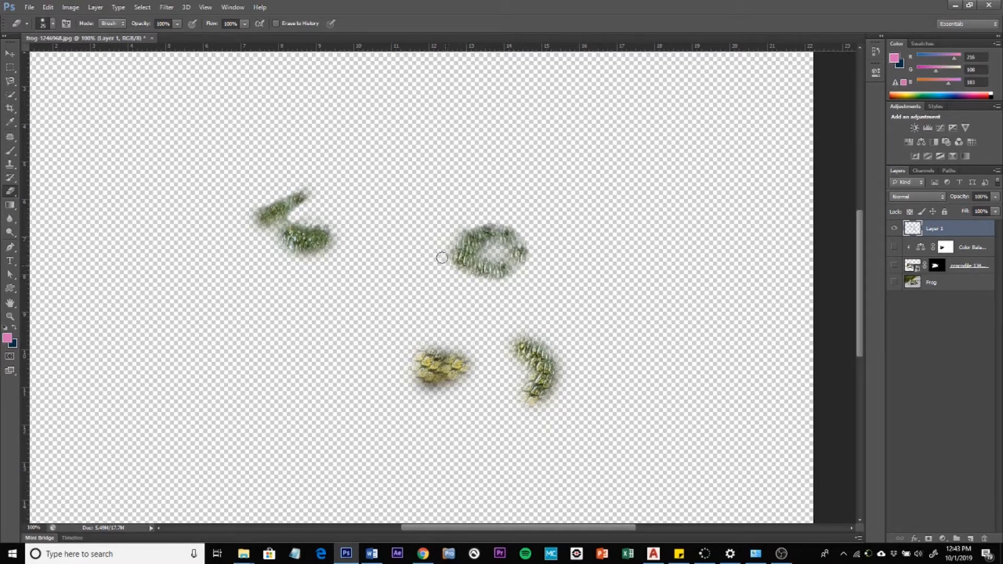
- Erase the remaining cloned specks inside the ring of scales on Layer 1 and show the hidden layers again
drag(493, 250, 493, 252)
mouse_move(498, 250)
mouse_down()
mouse_move(491, 259)
mouse_move(498, 250)
mouse_up()
alt+click(896, 228)
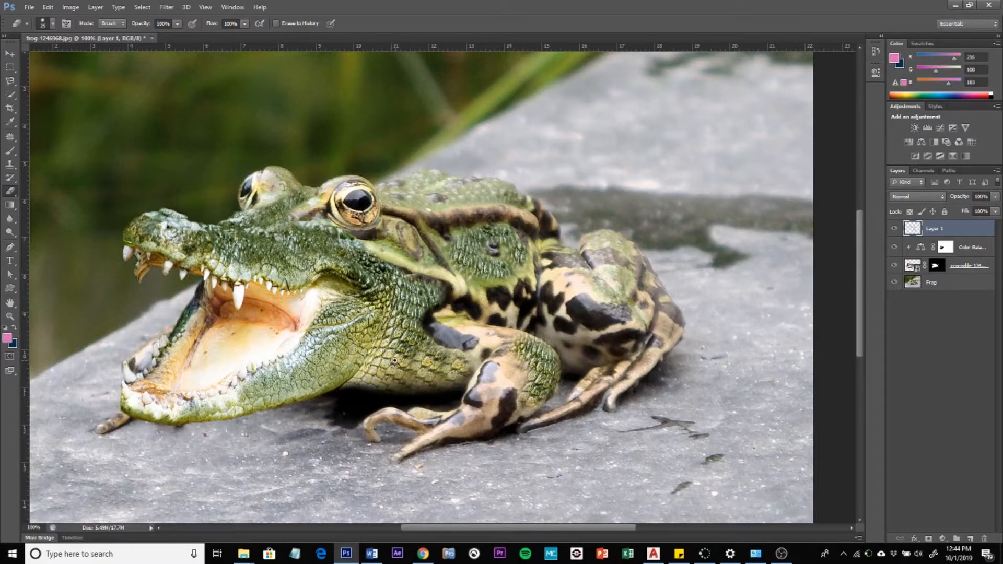
- On the Frog layer, burn a shadow onto the rock beneath the crocodile's lower jaw, using Midtones at 72% exposure
scroll(394, 361, up, 1)
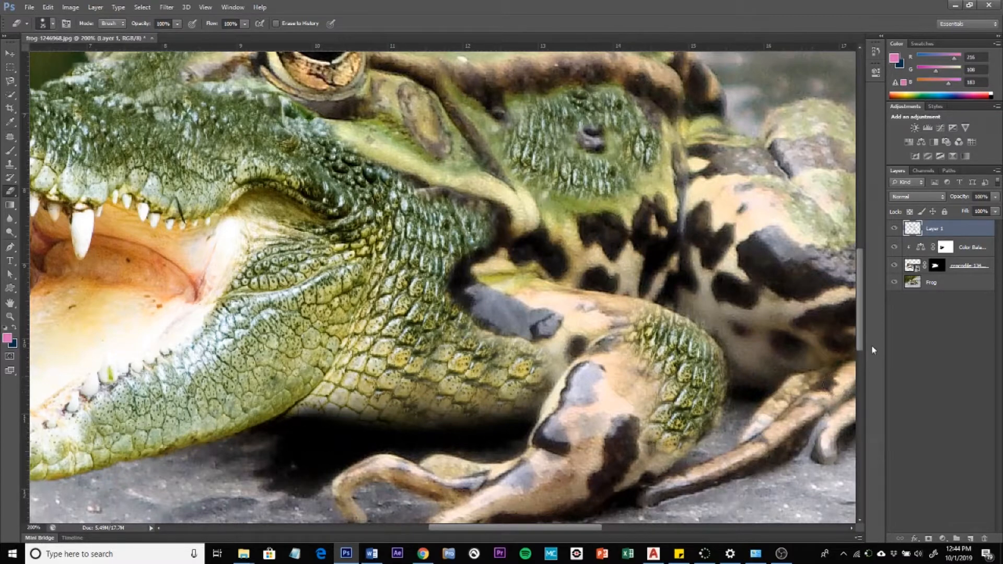
drag(863, 317, 862, 337)
drag(586, 528, 501, 555)
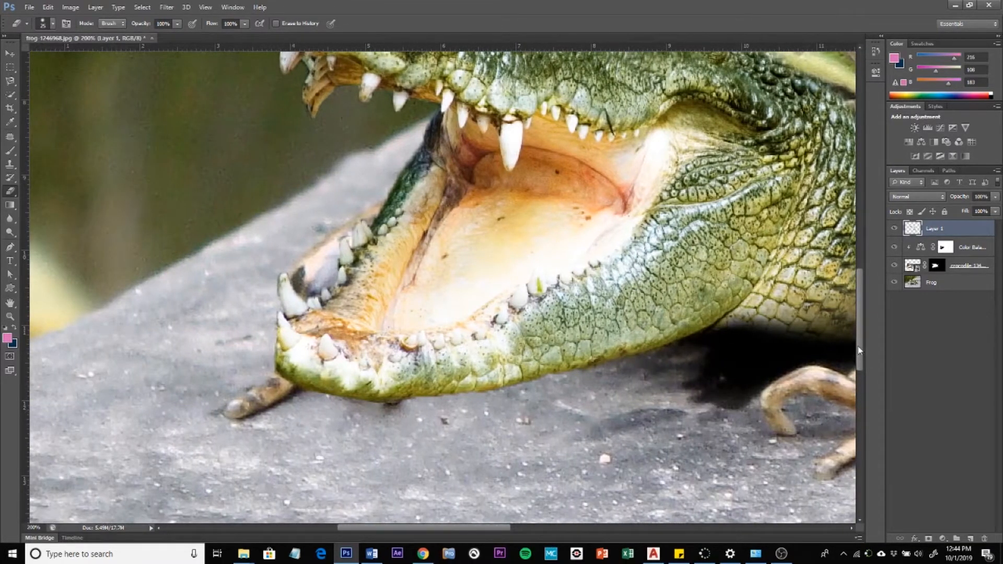
scroll(860, 346, down, 2)
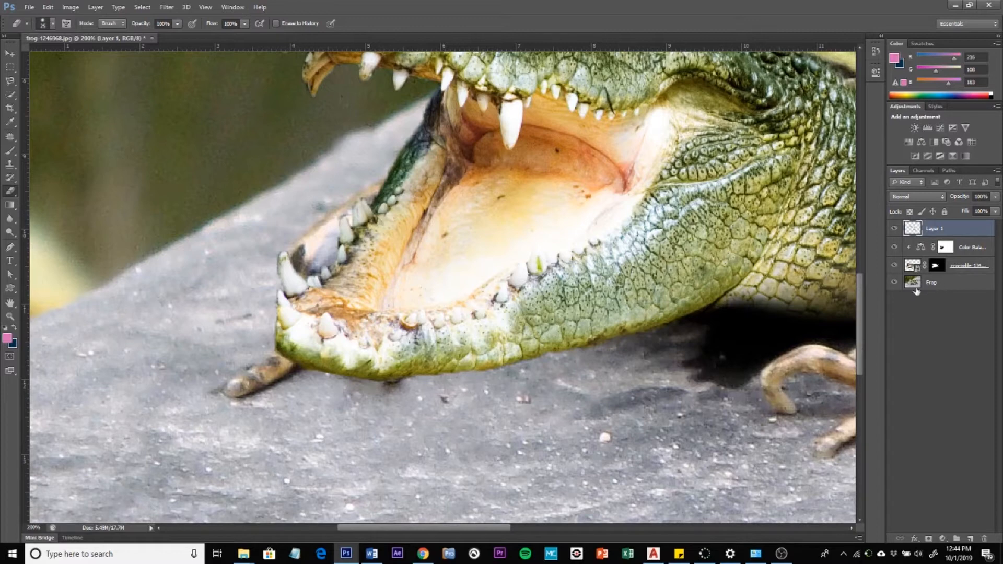
click(941, 287)
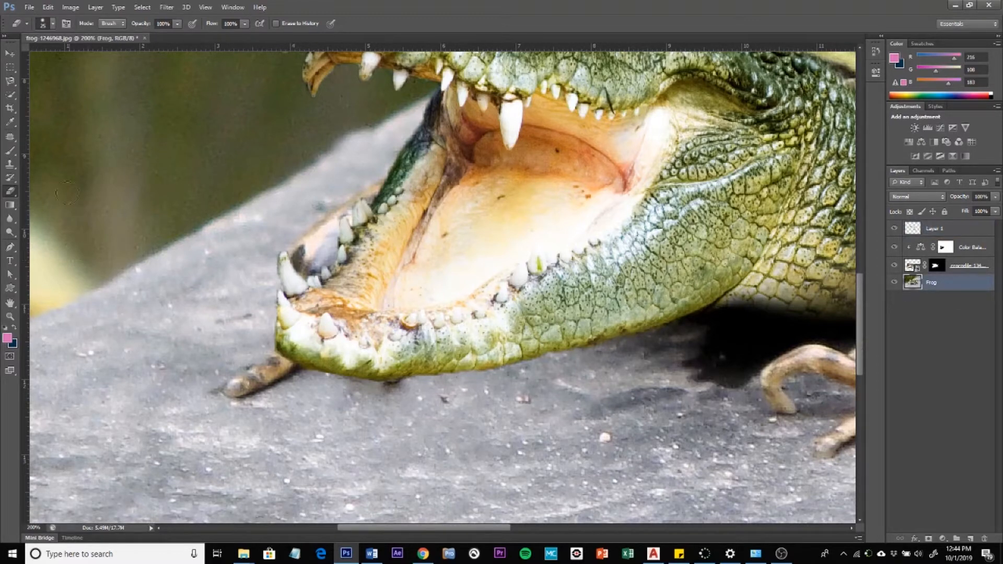
click(11, 233)
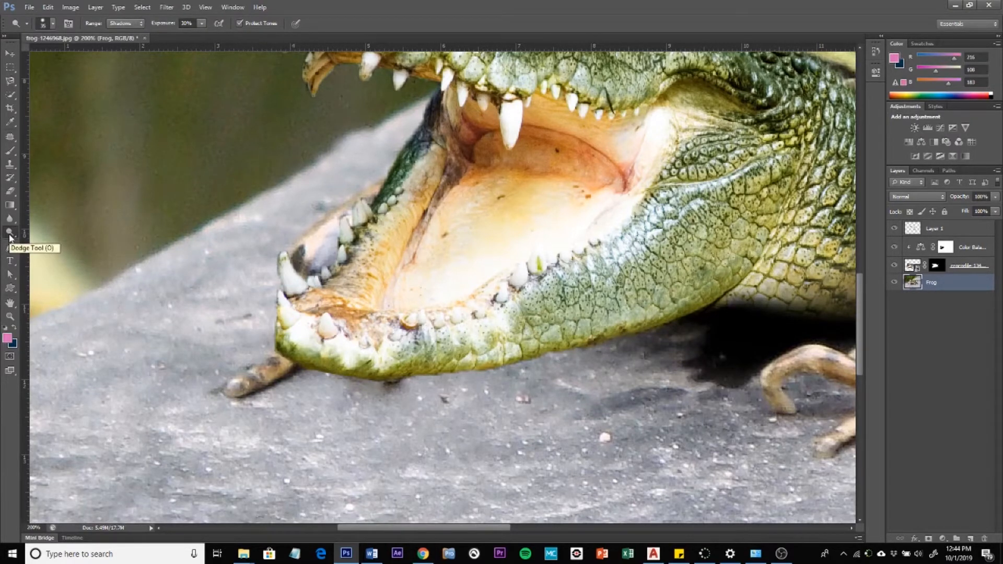
drag(10, 237, 10, 236)
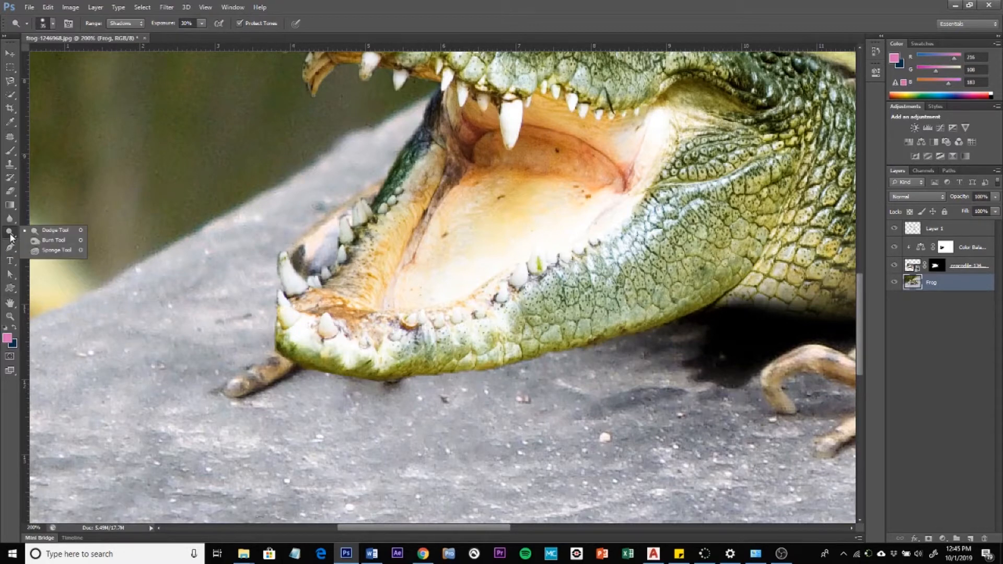
click(58, 243)
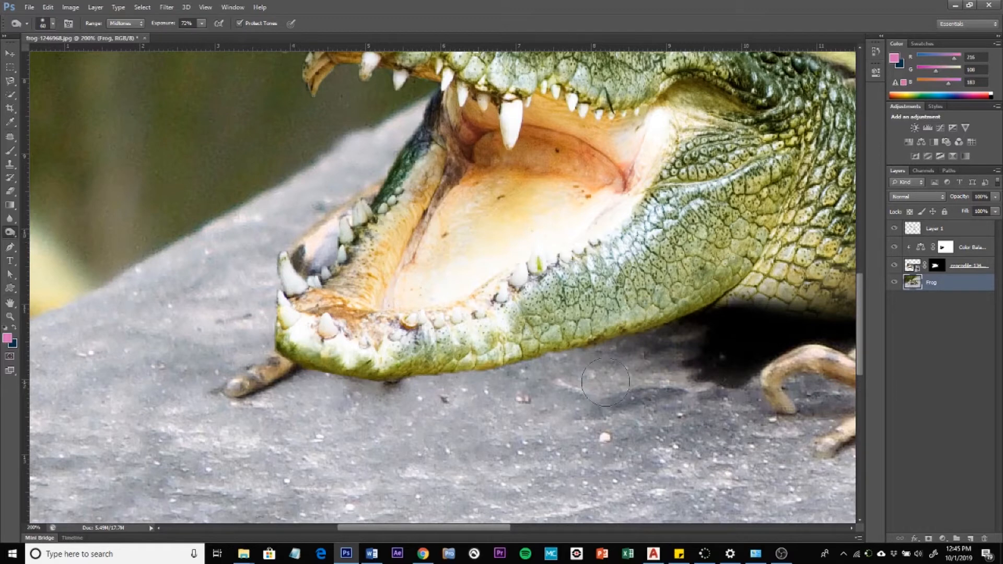
mouse_move(702, 364)
mouse_down()
mouse_move(733, 343)
mouse_move(540, 368)
mouse_move(663, 344)
mouse_move(697, 342)
mouse_move(523, 384)
mouse_move(704, 363)
mouse_move(718, 351)
mouse_move(499, 385)
mouse_move(672, 345)
mouse_move(500, 382)
mouse_move(570, 378)
mouse_move(532, 384)
mouse_move(370, 392)
mouse_move(457, 400)
mouse_move(517, 394)
mouse_move(413, 396)
mouse_move(489, 384)
mouse_move(403, 392)
mouse_move(520, 384)
mouse_move(392, 400)
mouse_up()
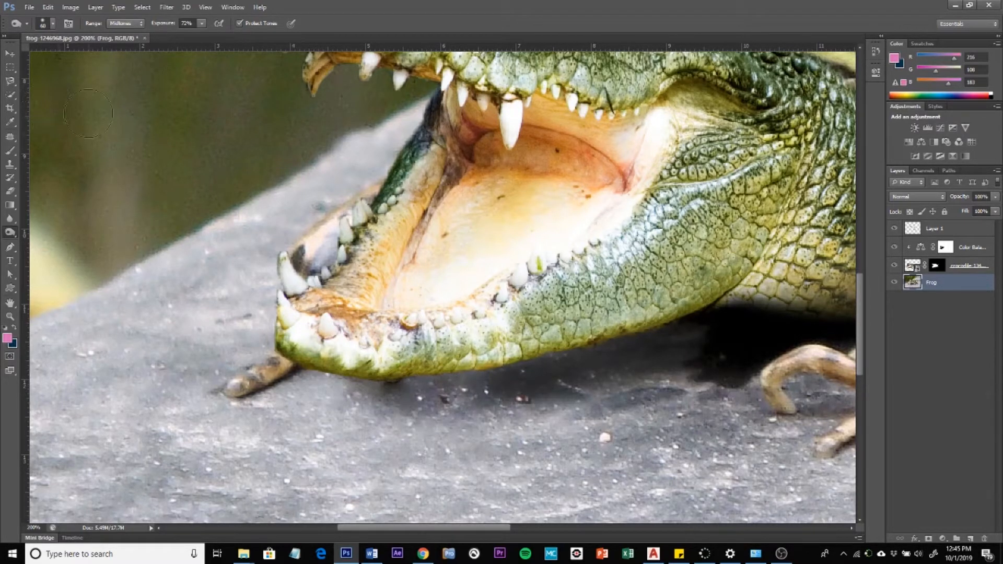
- Raise the Burn exposure to 100% and deepen the shadow under the jaw, from its tip to the frog's front foot
click(201, 23)
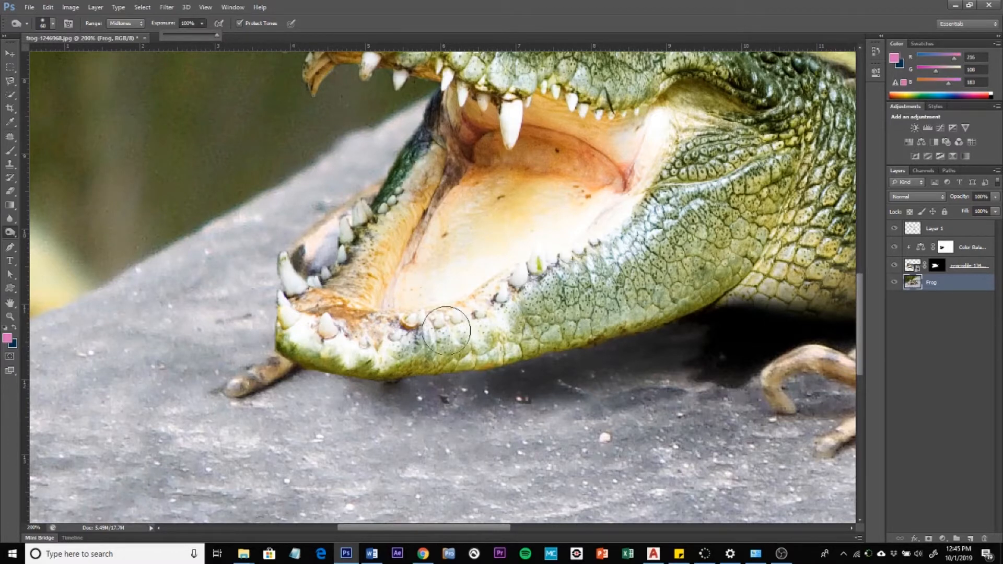
click(624, 370)
mouse_move(622, 372)
mouse_down()
mouse_move(463, 394)
mouse_move(471, 392)
mouse_move(362, 398)
mouse_move(312, 387)
mouse_move(399, 401)
mouse_move(525, 397)
mouse_move(706, 372)
mouse_move(651, 373)
mouse_up()
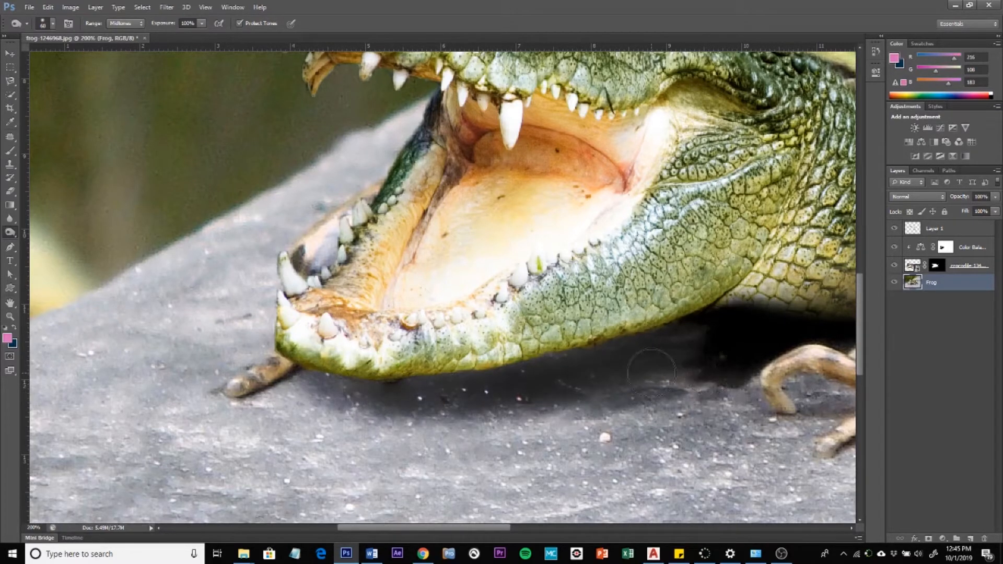
ctrl+alt+click(551, 410)
ctrl+alt+click(594, 410)
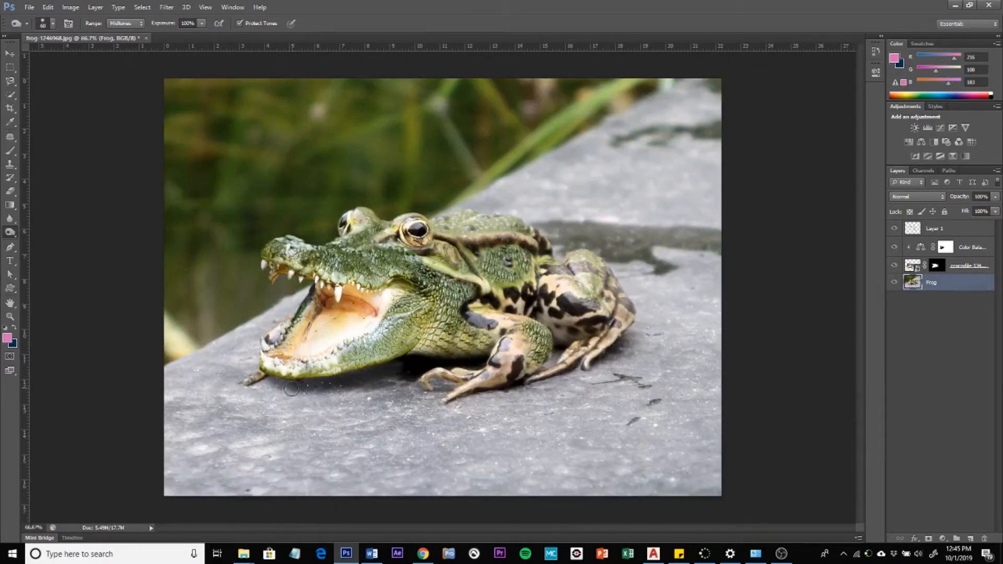
mouse_move(291, 388)
mouse_down()
mouse_move(401, 369)
mouse_move(326, 380)
mouse_move(372, 389)
mouse_move(325, 390)
mouse_move(399, 374)
mouse_move(286, 393)
mouse_move(273, 386)
mouse_move(287, 396)
mouse_move(274, 384)
mouse_move(343, 386)
mouse_up()
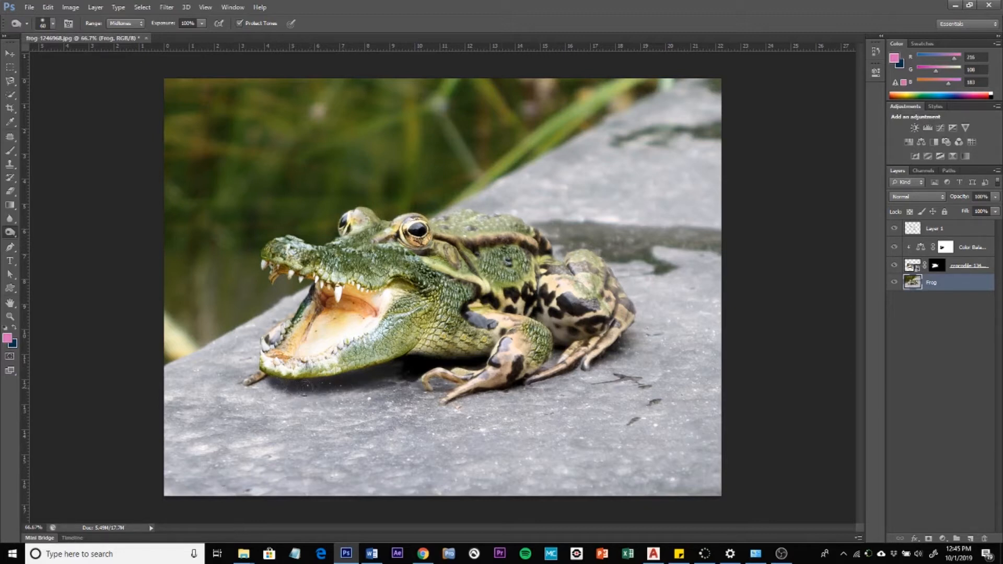
mouse_move(276, 385)
mouse_down()
mouse_move(296, 391)
mouse_move(402, 370)
mouse_move(271, 391)
mouse_move(402, 379)
mouse_up()
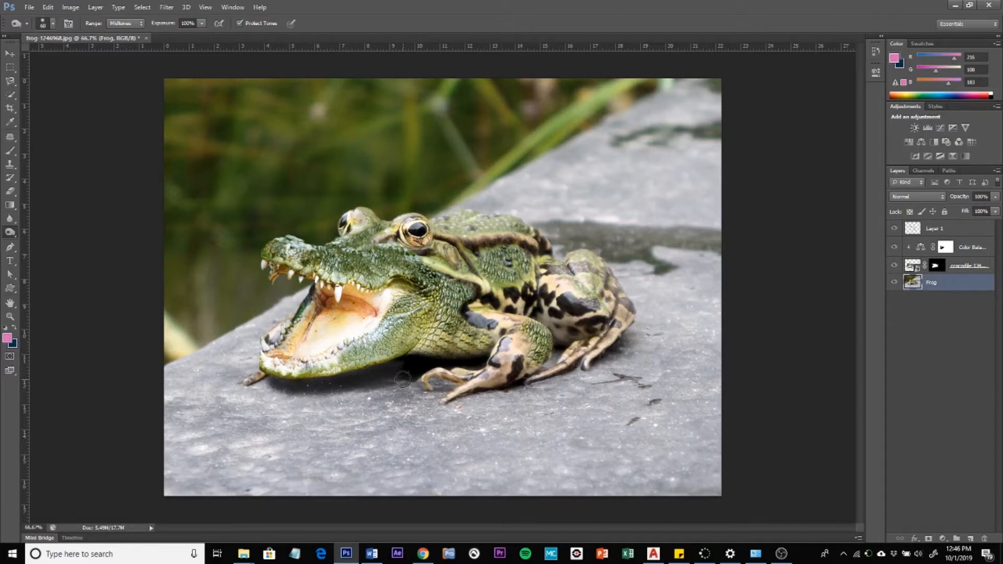
mouse_move(403, 380)
mouse_down()
mouse_move(260, 385)
mouse_move(324, 402)
mouse_move(339, 395)
mouse_move(282, 388)
mouse_move(325, 395)
mouse_move(396, 374)
mouse_up()
- Add a Curves adjustment above all layers, move its black point slightly inward and lower the midtones, comparing the image with it hidden
click(940, 128)
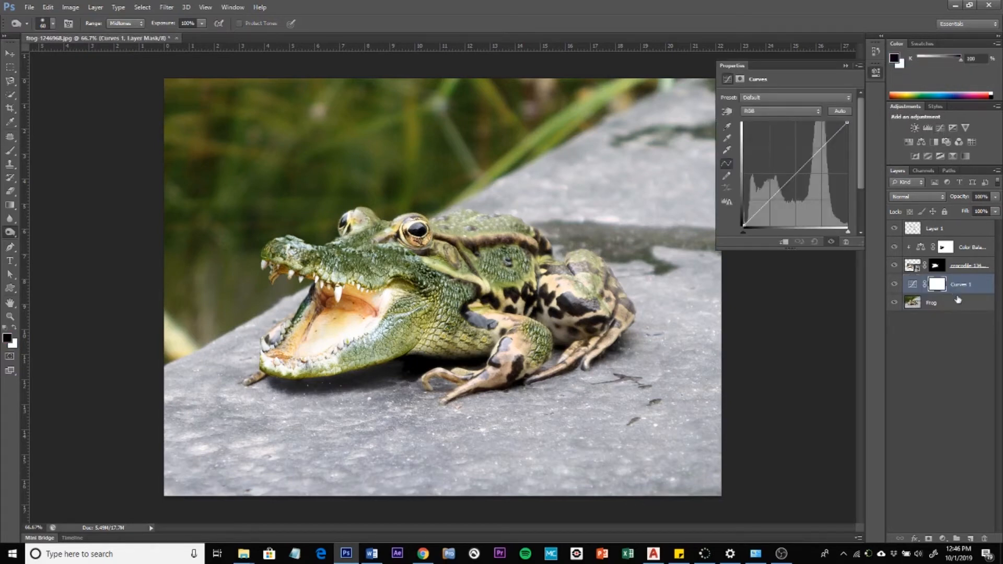
drag(964, 288, 959, 225)
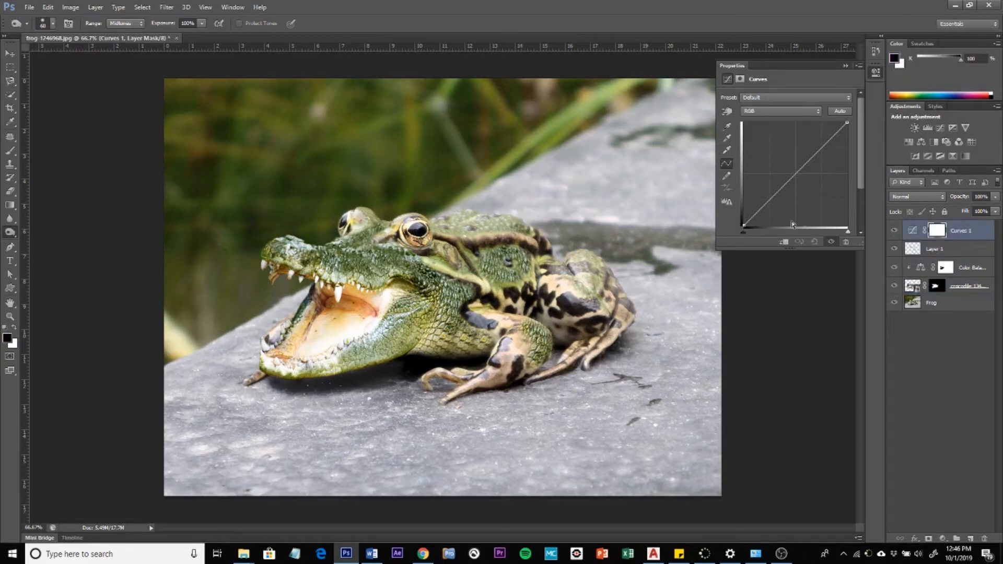
drag(743, 233, 749, 231)
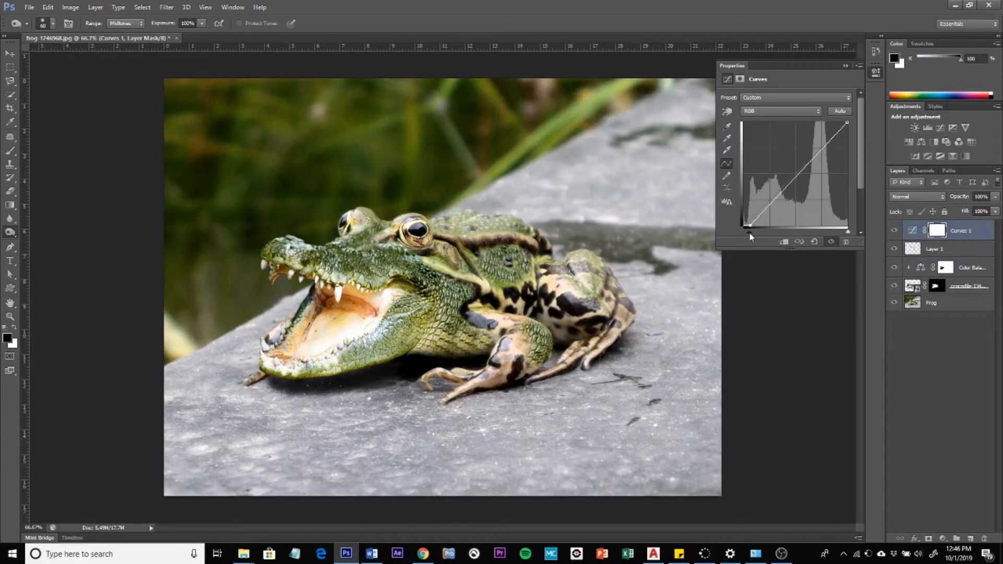
drag(747, 233, 746, 236)
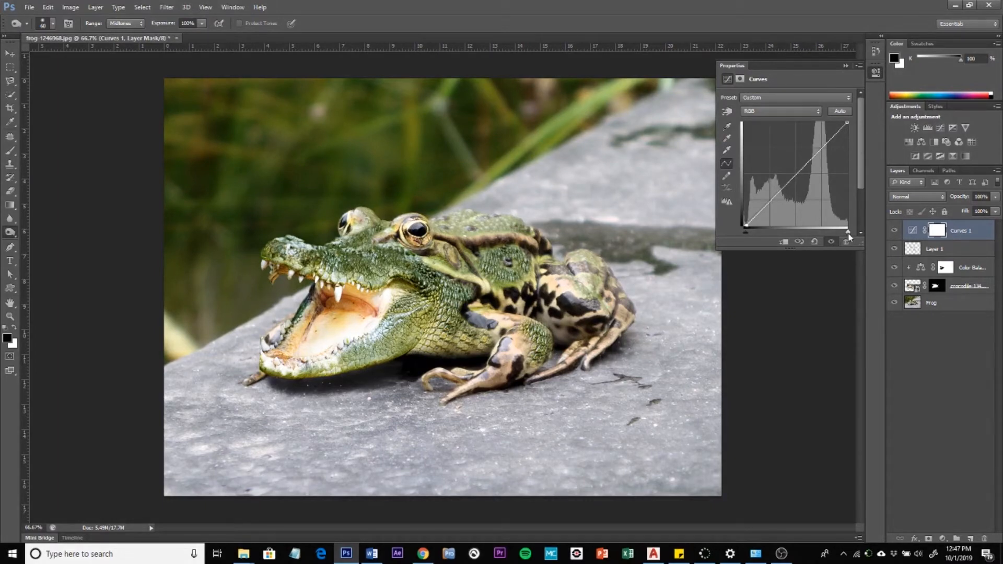
drag(849, 233, 847, 234)
drag(795, 172, 799, 180)
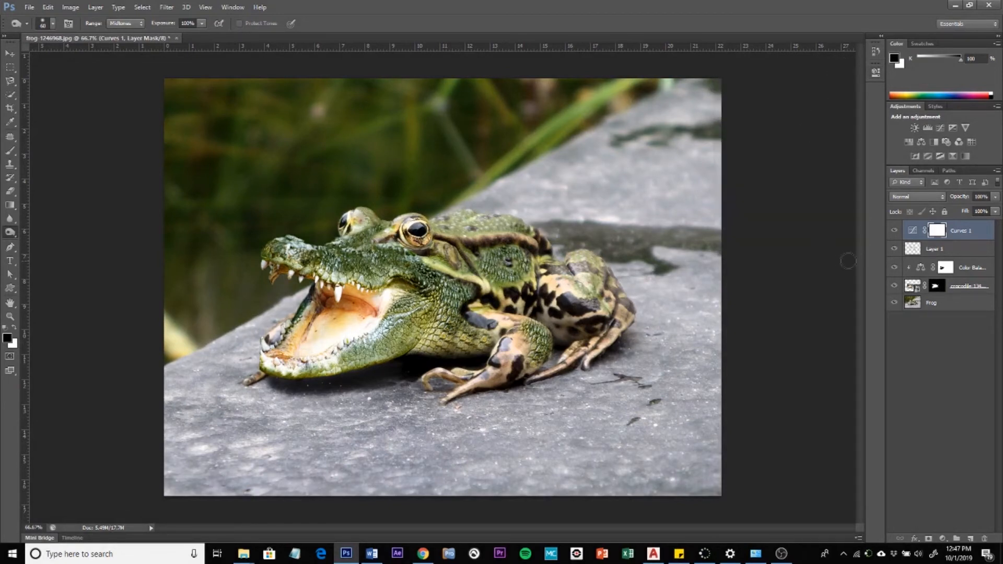
click(894, 231)
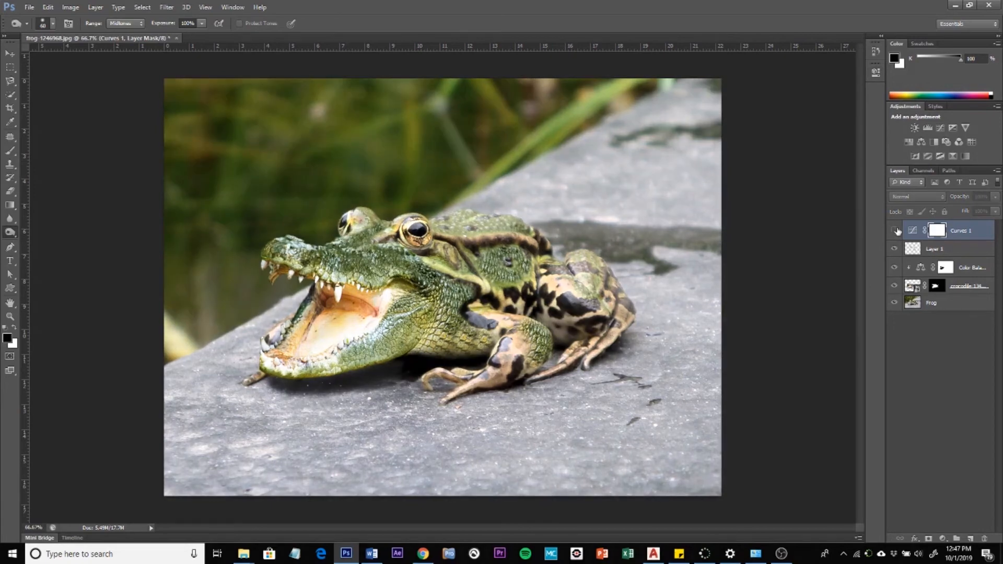
click(896, 231)
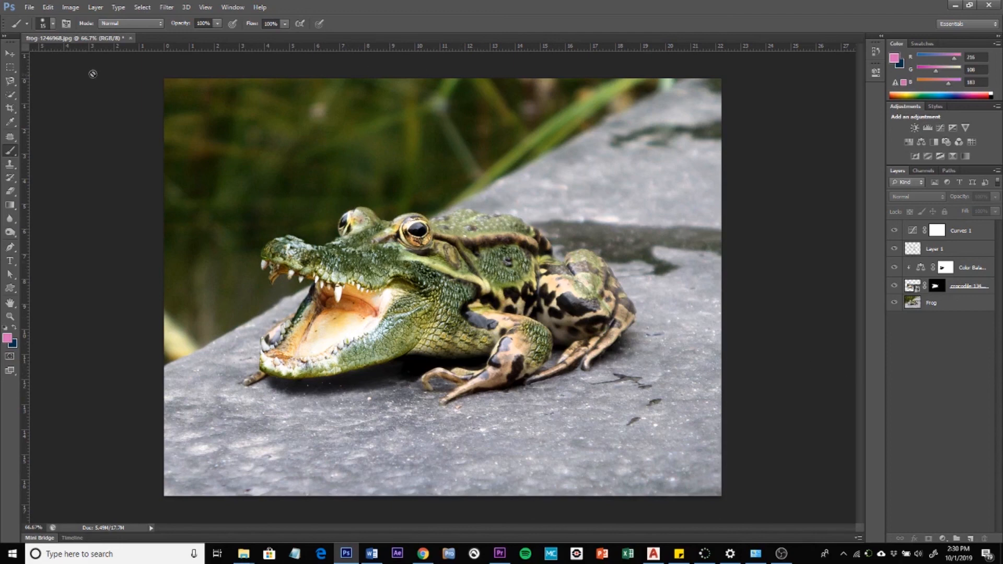
- Switch to the Move tool
click(9, 53)
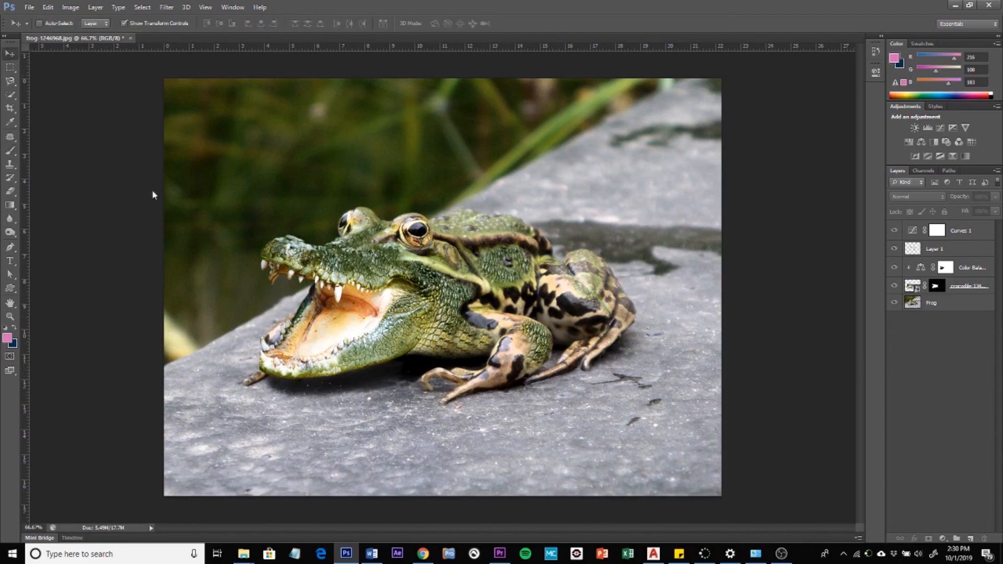